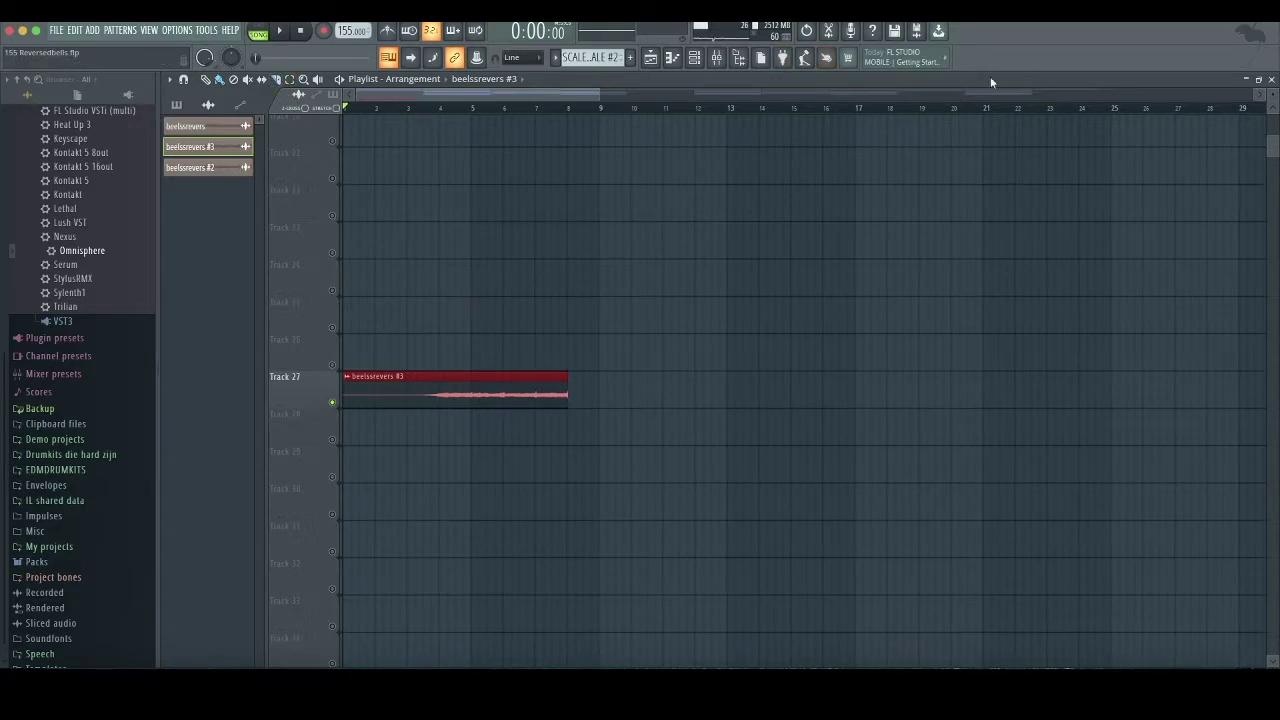
Trim the start of the beelssrevers #3 clip on Track 27, slice it at bars 4, 5, 6 and 7, and delete the part before bar 4
left_click_drag(604, 95, 408, 95)
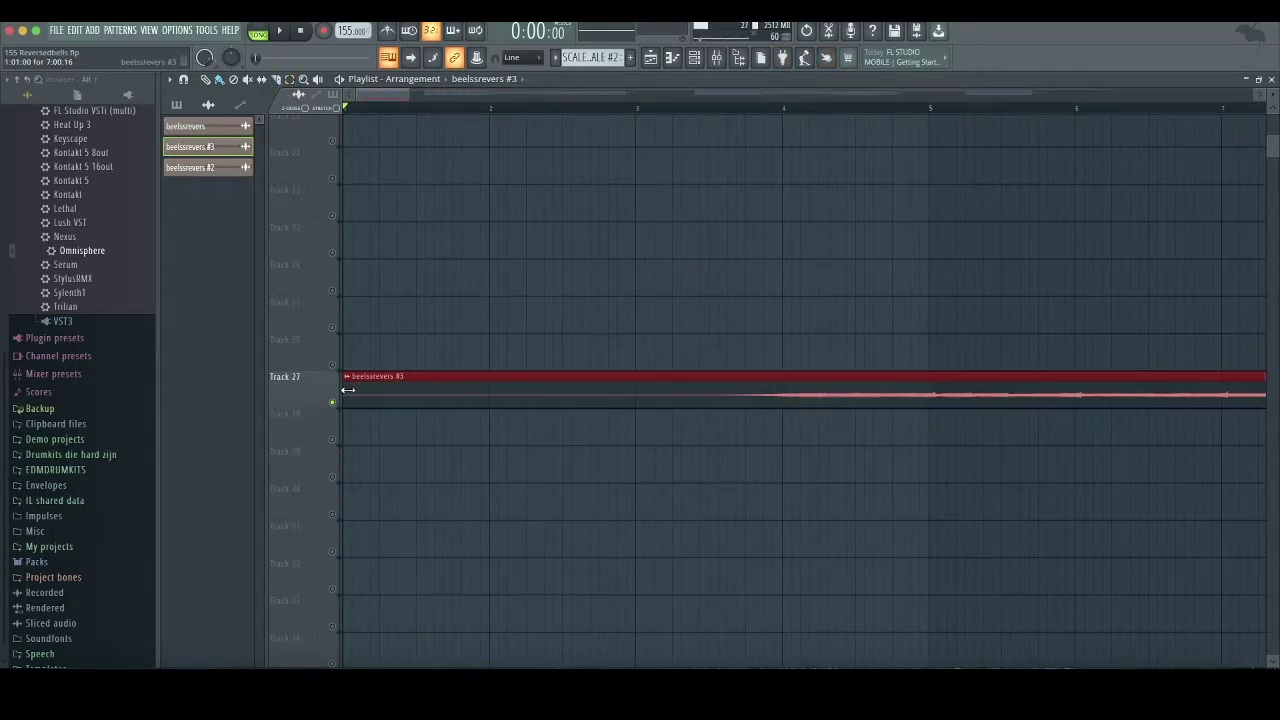
left_click_drag(347, 390, 452, 390)
left_click_drag(396, 93, 427, 93)
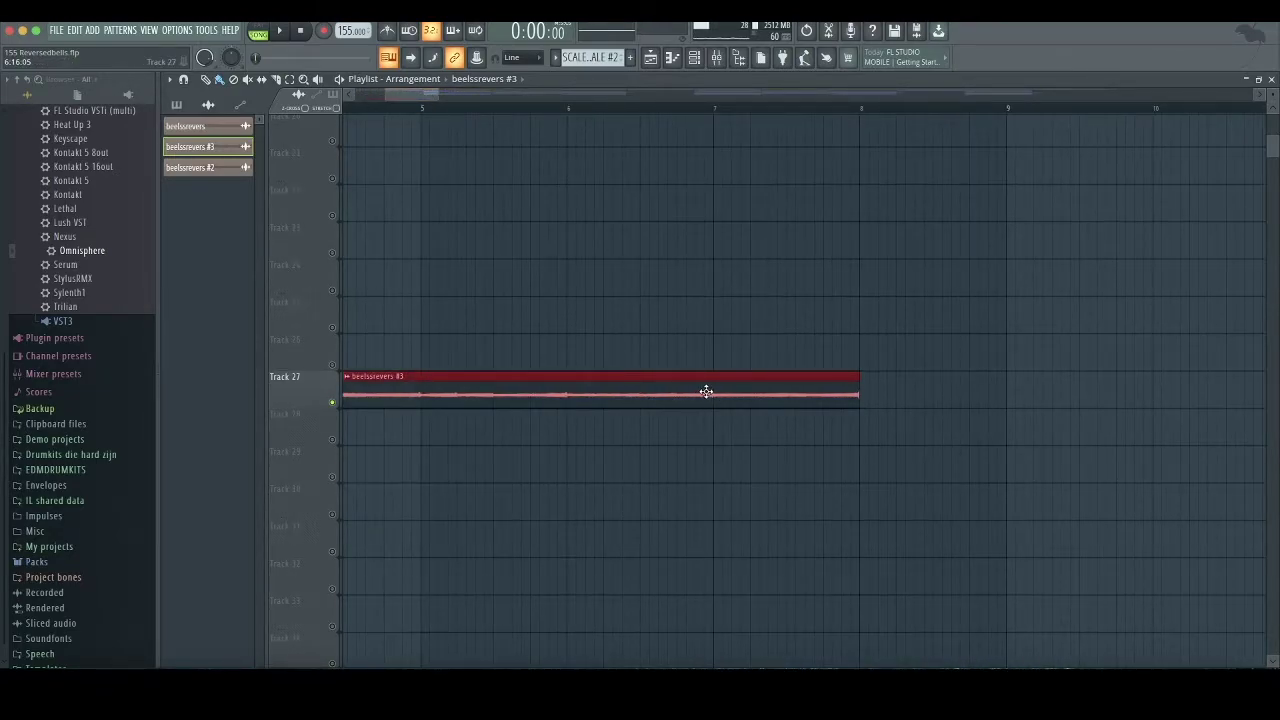
left_click_drag(388, 95, 354, 95)
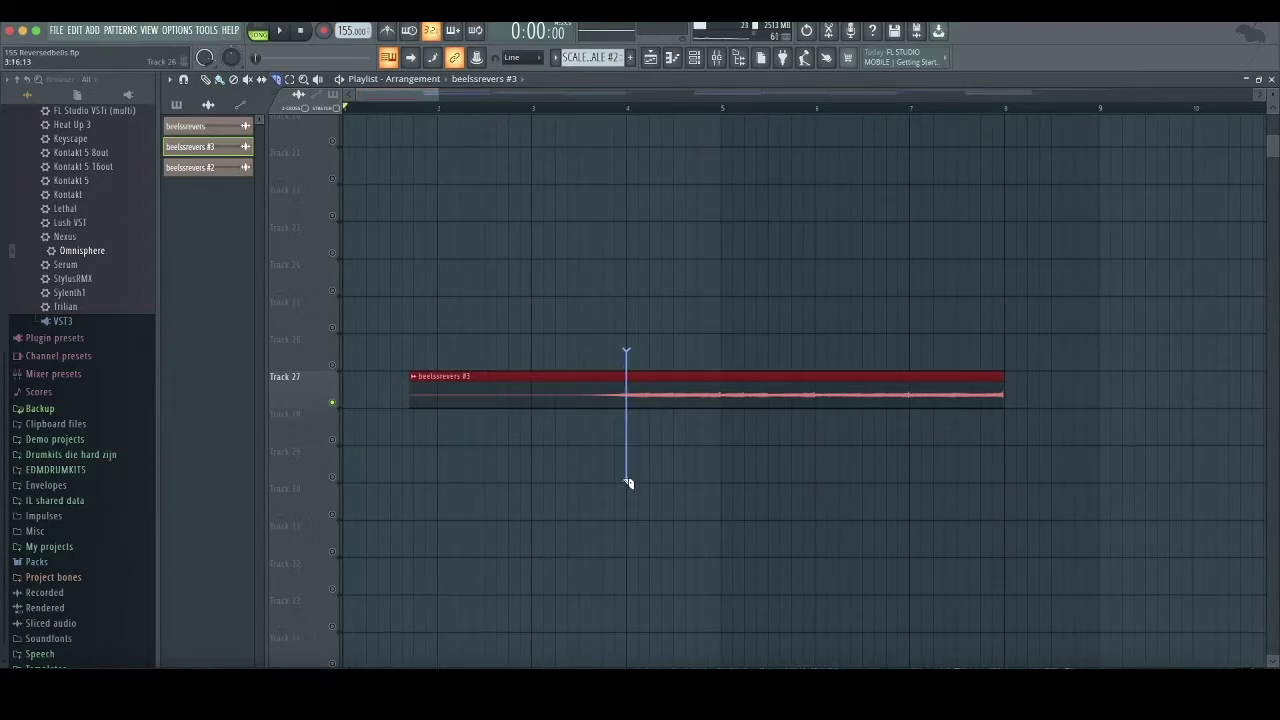
left_click_drag(625, 479, 623, 484)
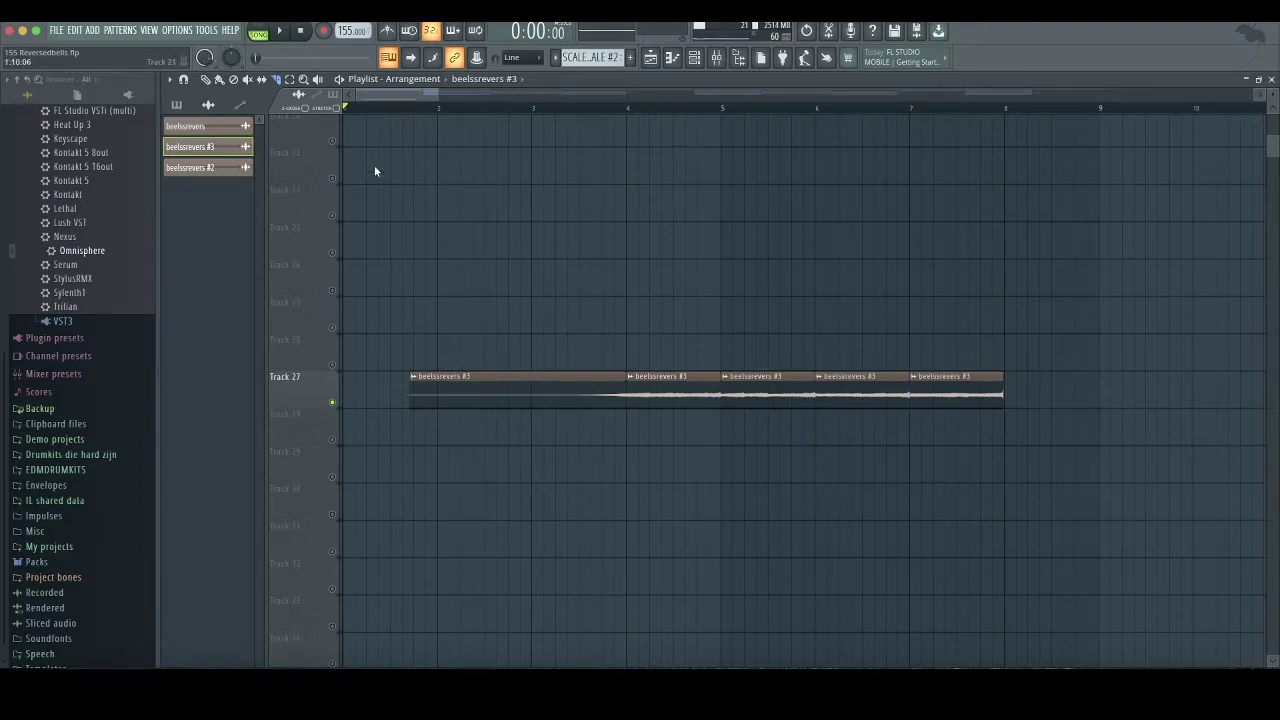
right_click(484, 388)
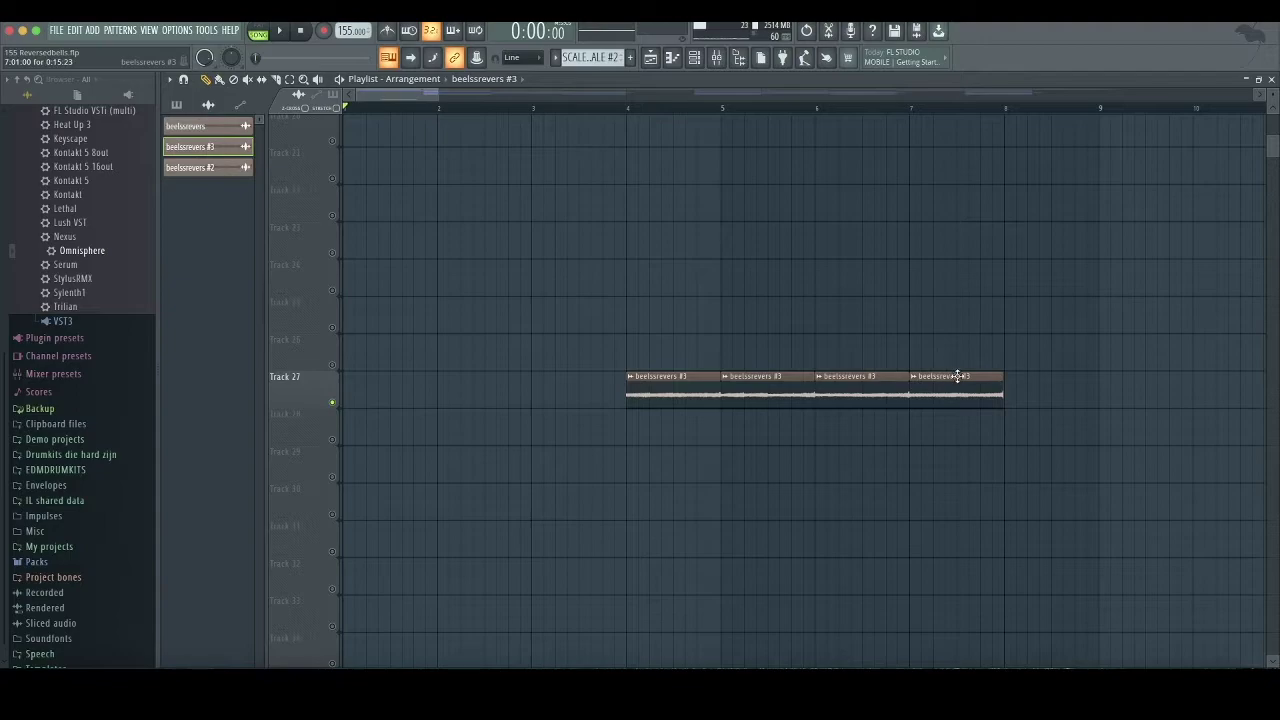
Rearrange the four one-bar beelssrevers #3 slices in reverse order from bar 1 to bar 4 and play the result
left_click_drag(610, 385, 321, 379)
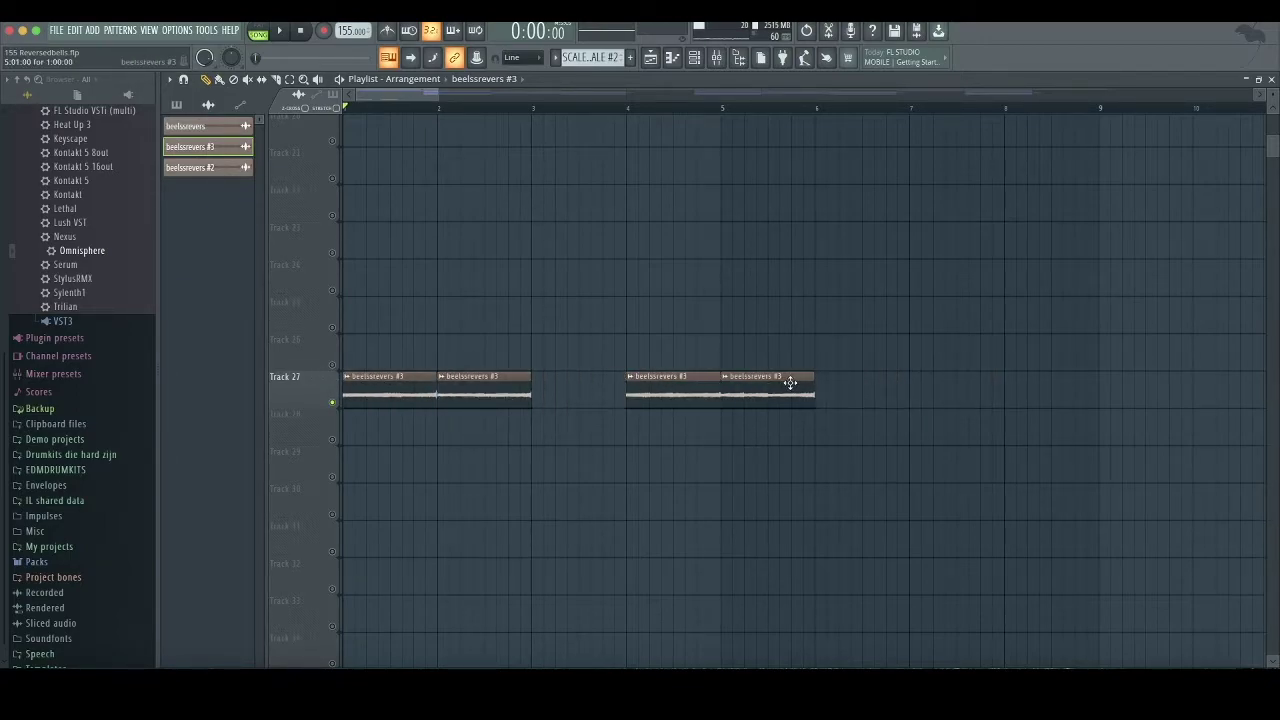
left_click_drag(701, 388, 597, 388)
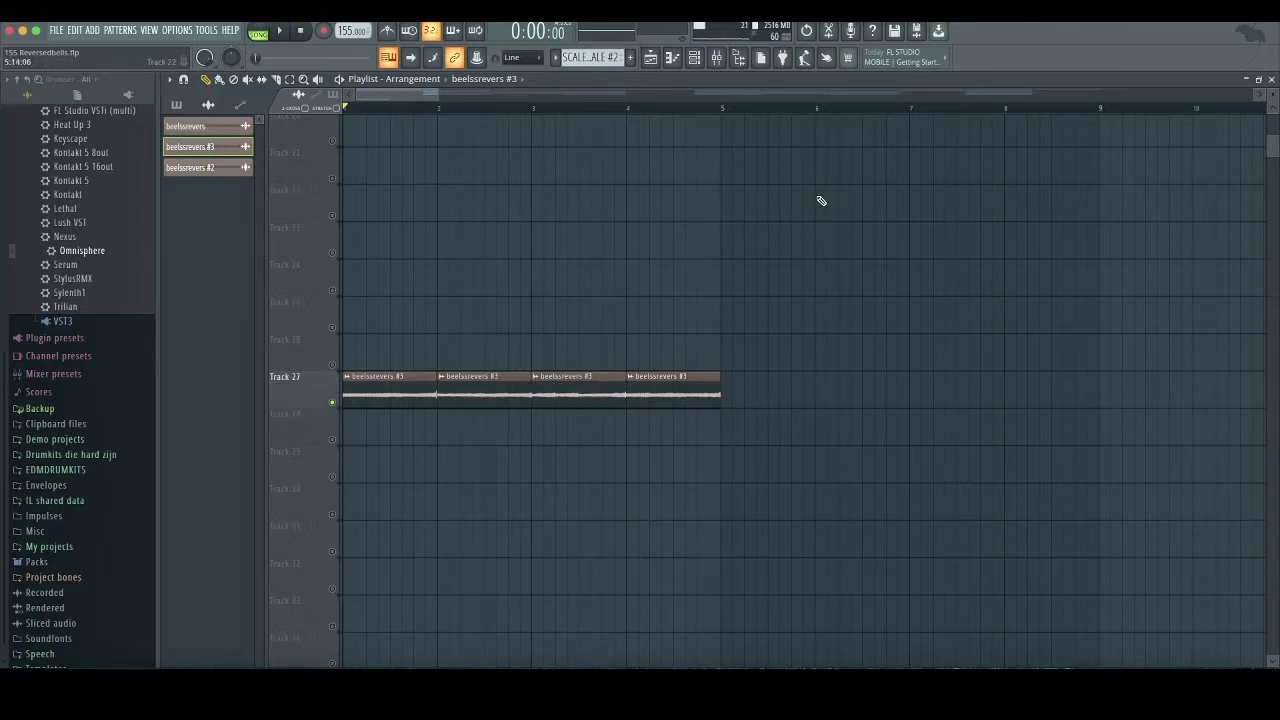
mouse_move(439, 98)
left_mouse_down()
mouse_move(366, 114)
mouse_move(386, 98)
mouse_move(420, 108)
left_mouse_up()
key("space")
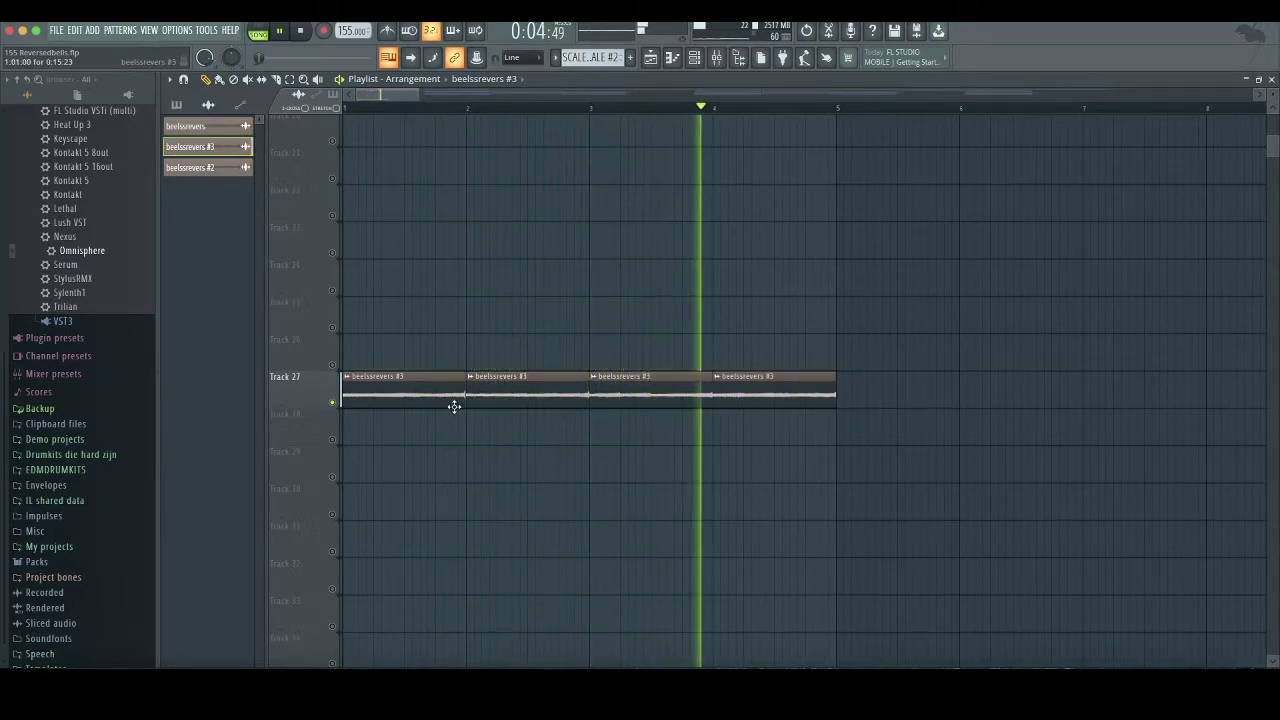
key("space")
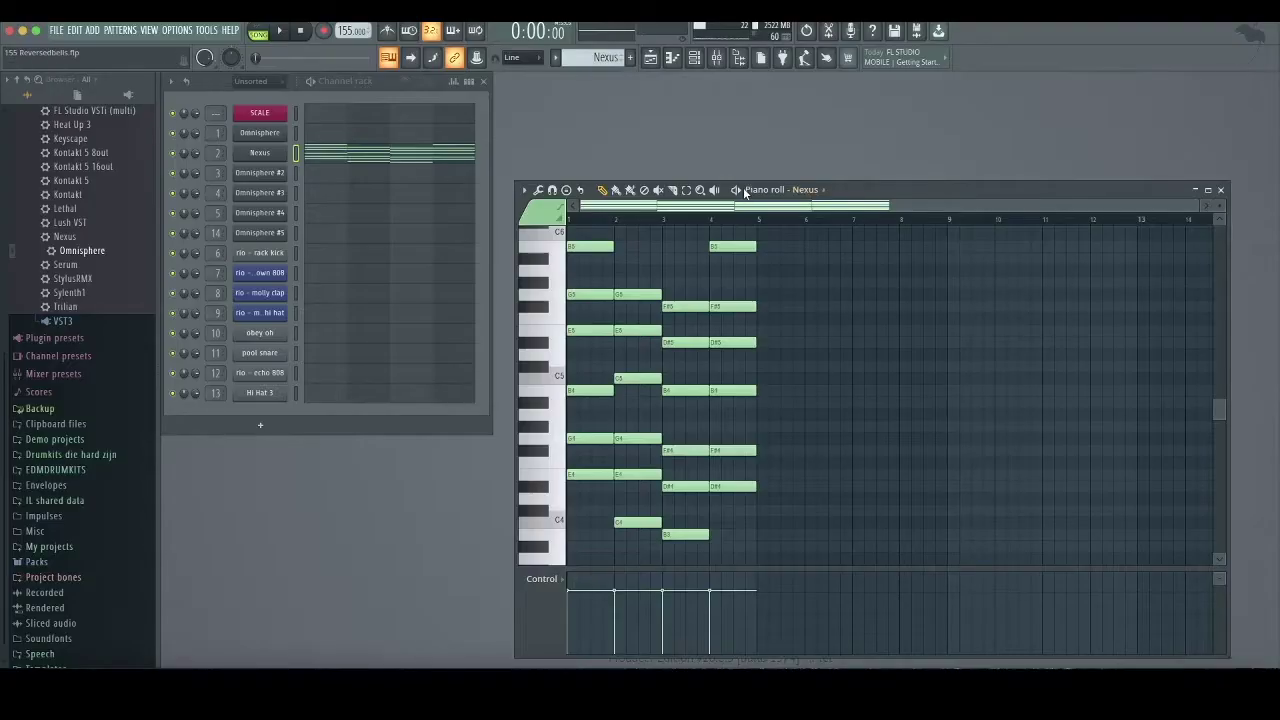
Play the Nexus chord pattern and the Omnisphere #3 chord pattern in the piano roll
key("space")
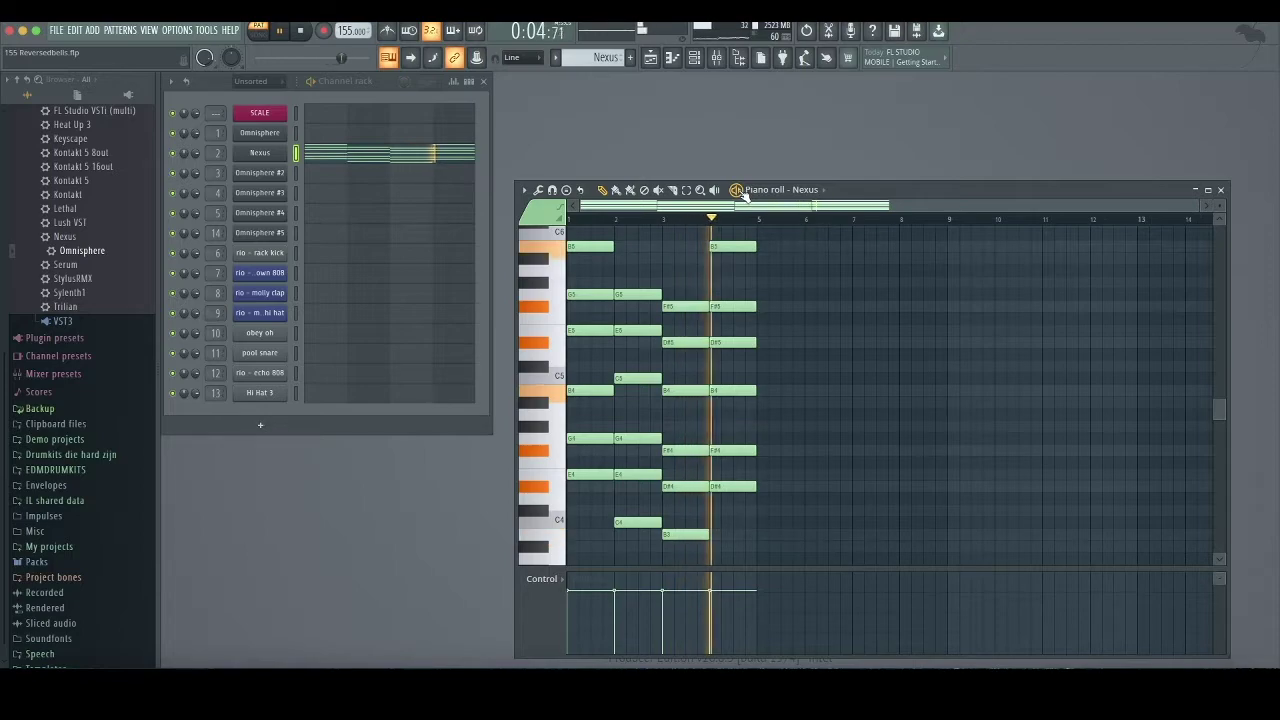
key("space")
scroll(593, 56, "down", 2)
key("space")
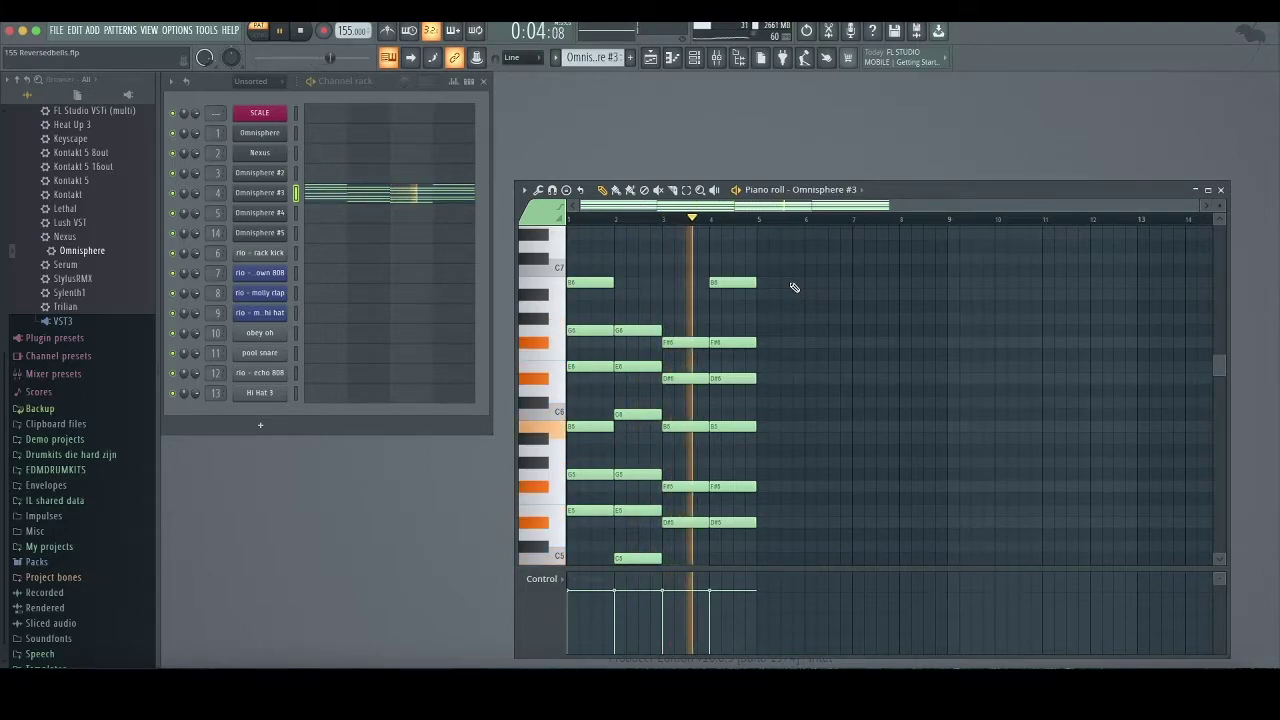
key("space")
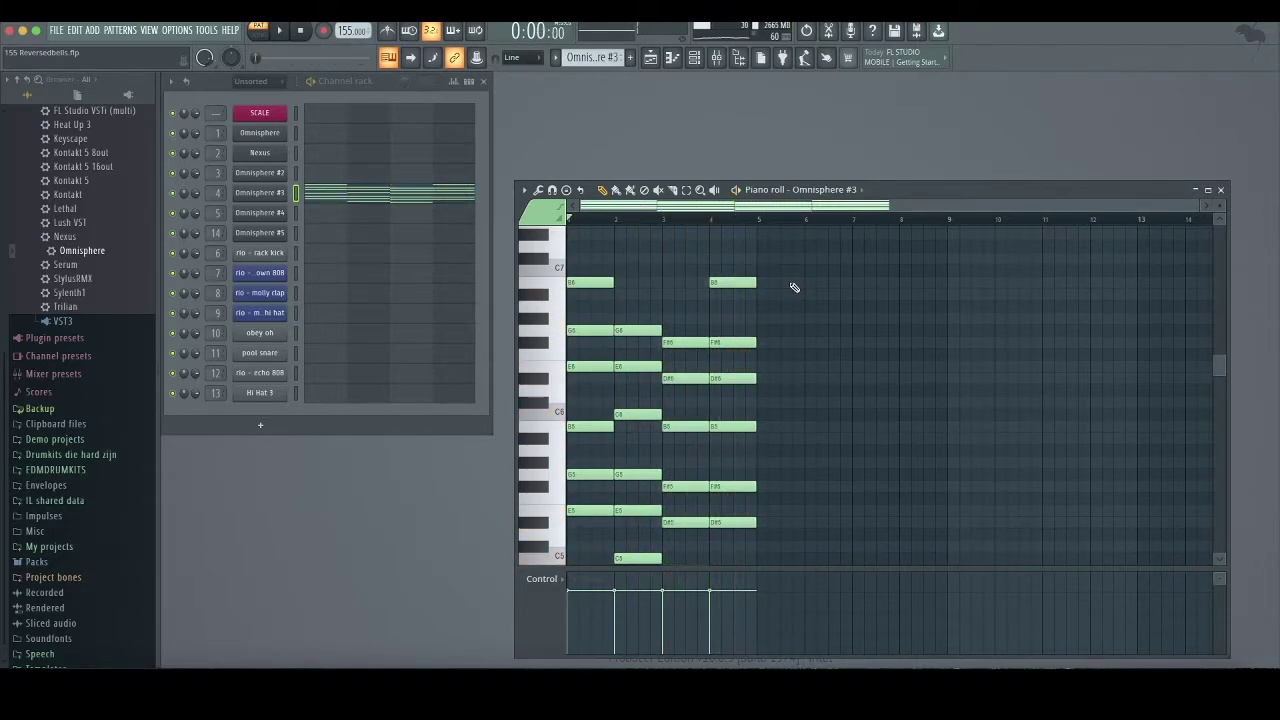
Play the Omnisphere #4 chords, followed by the Omnisphere and Omnisphere #2 melody patterns
key("KP_Add")
key("space")
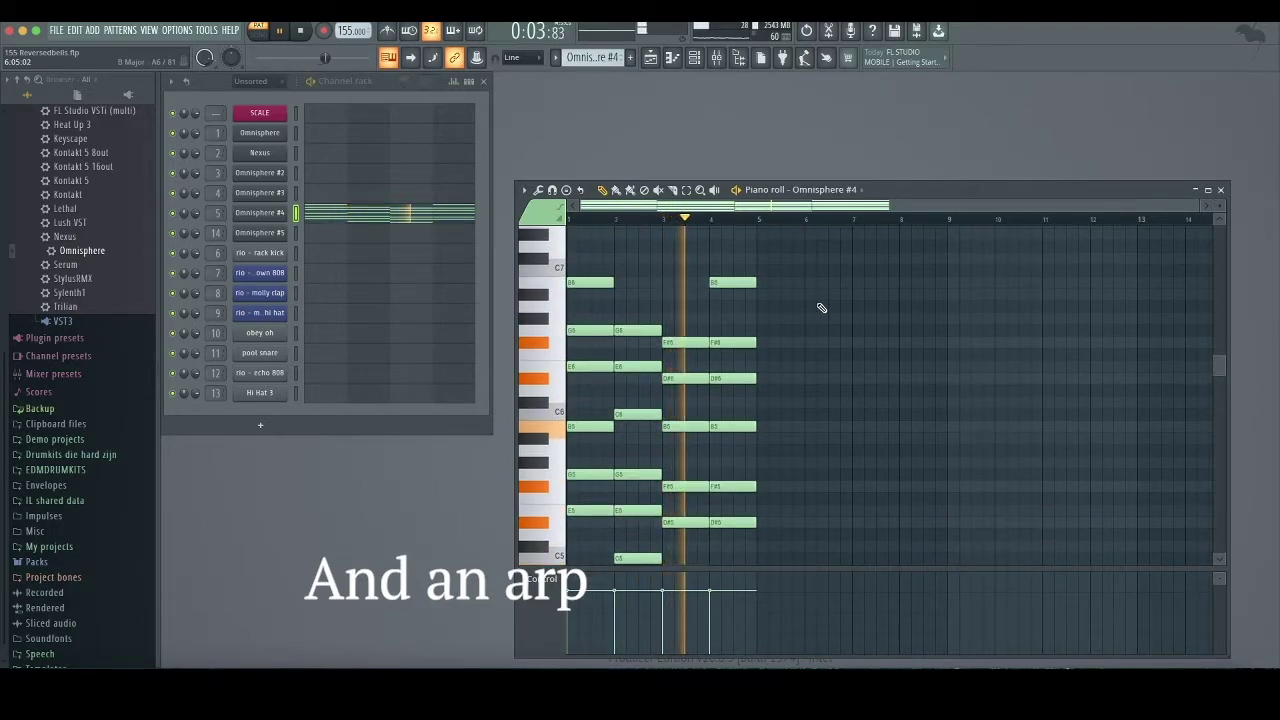
key("space")
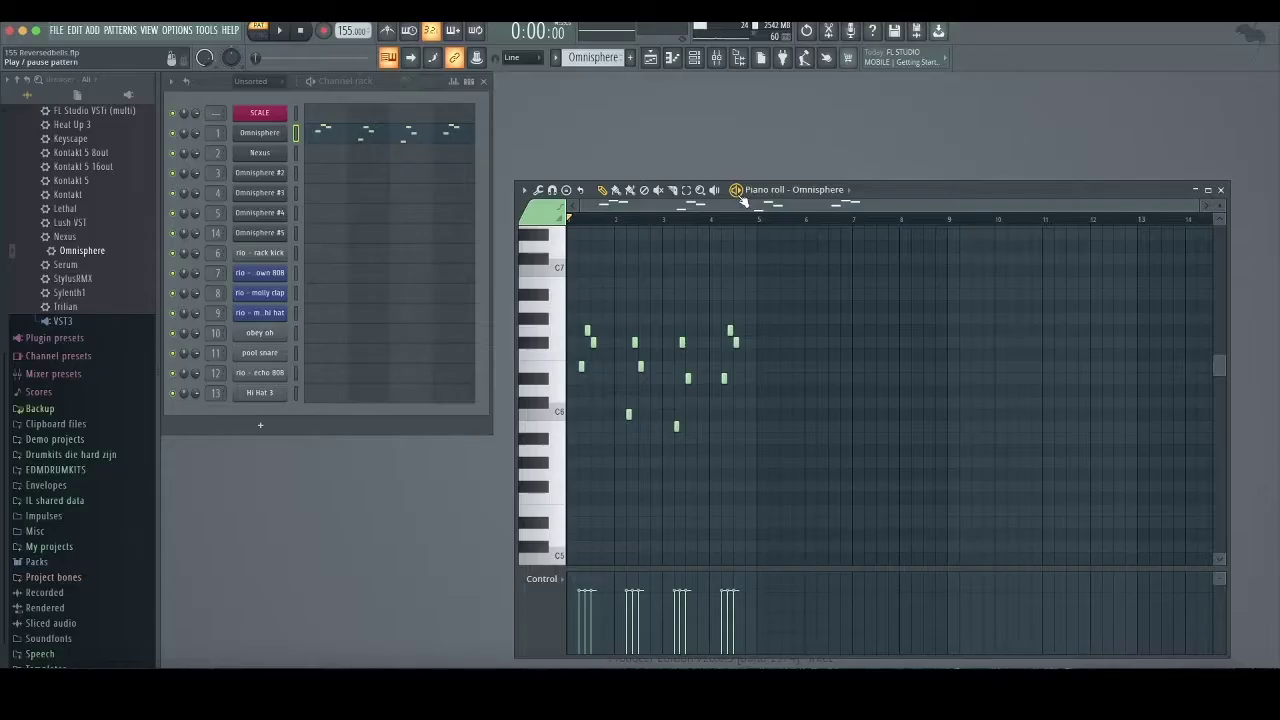
key("space")
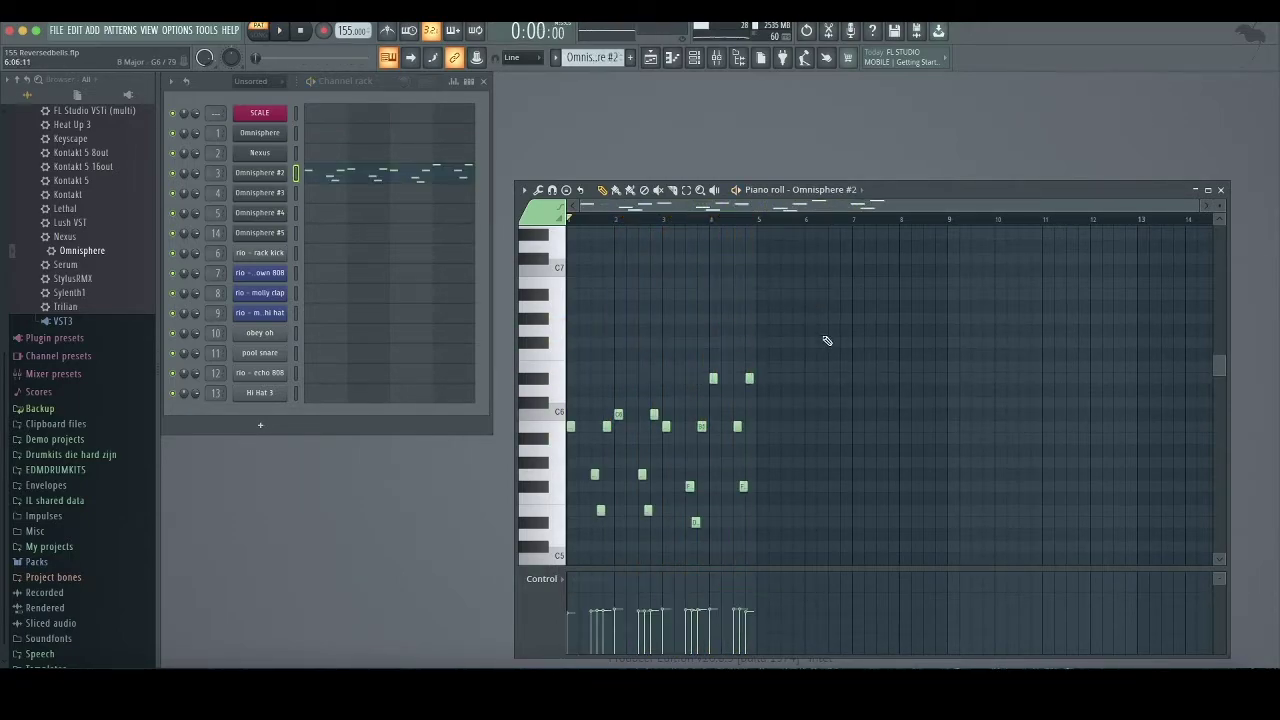
key("space")
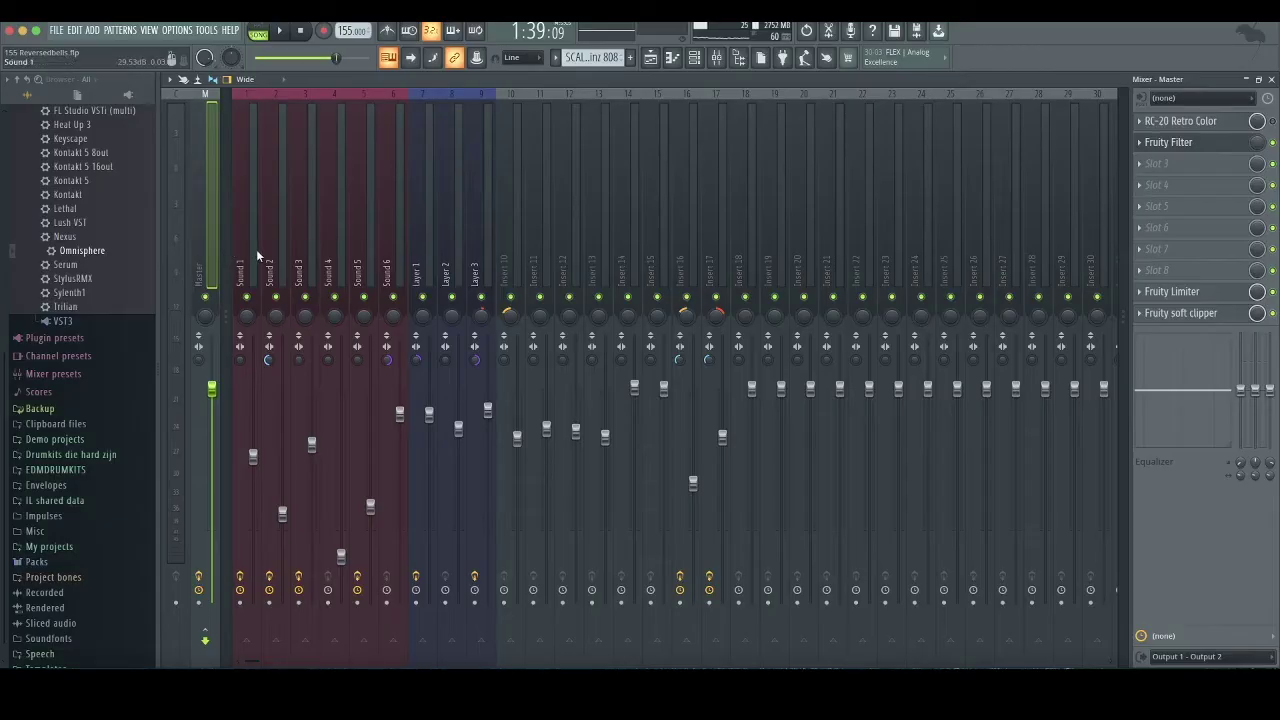
Examine the effect chains on mixer tracks Sound 1, Sound 2, Sound 3 and Sound 5, and open Sound 1's second Fruity parametric EQ 2
left_click(256, 250)
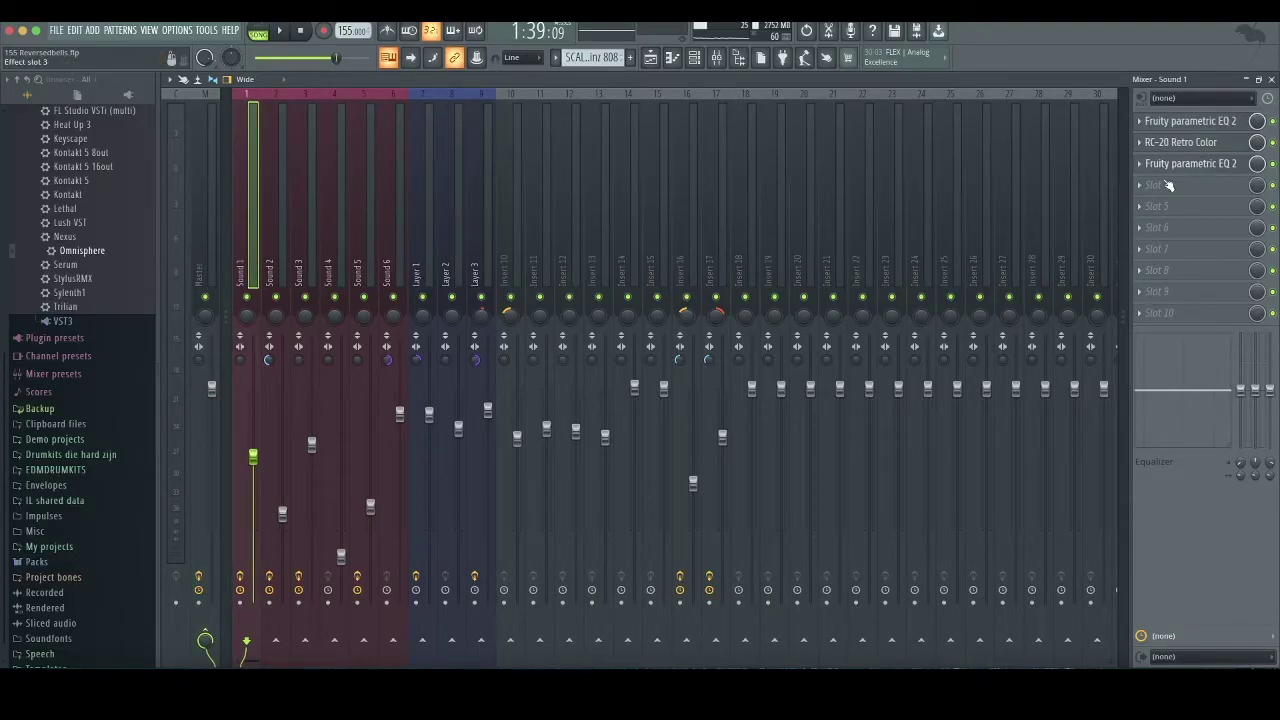
key("Right")
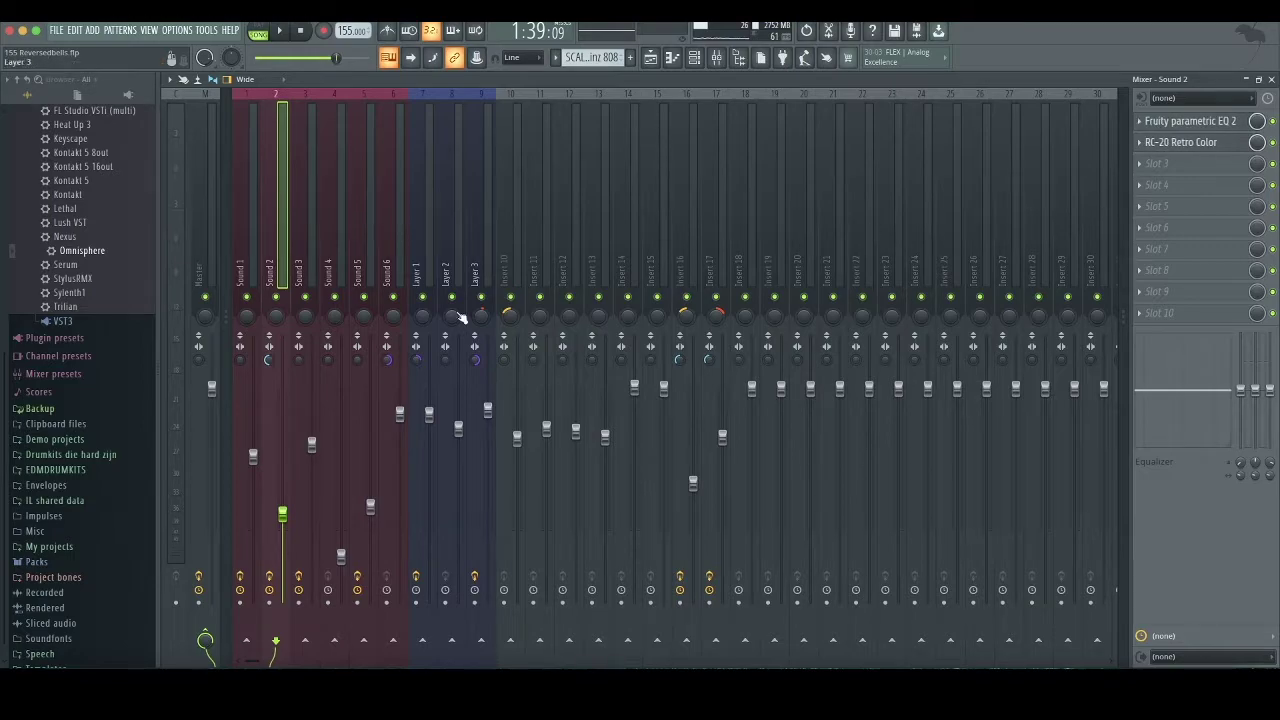
left_click(305, 275)
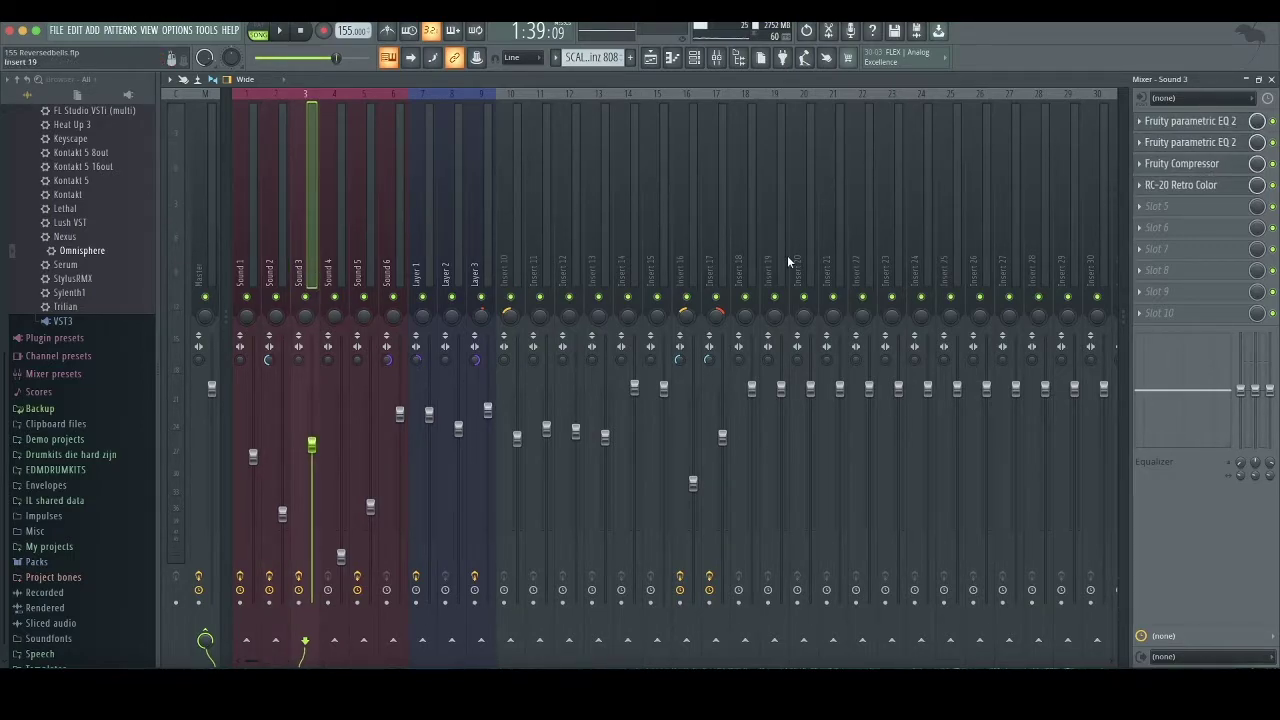
left_click(357, 278)
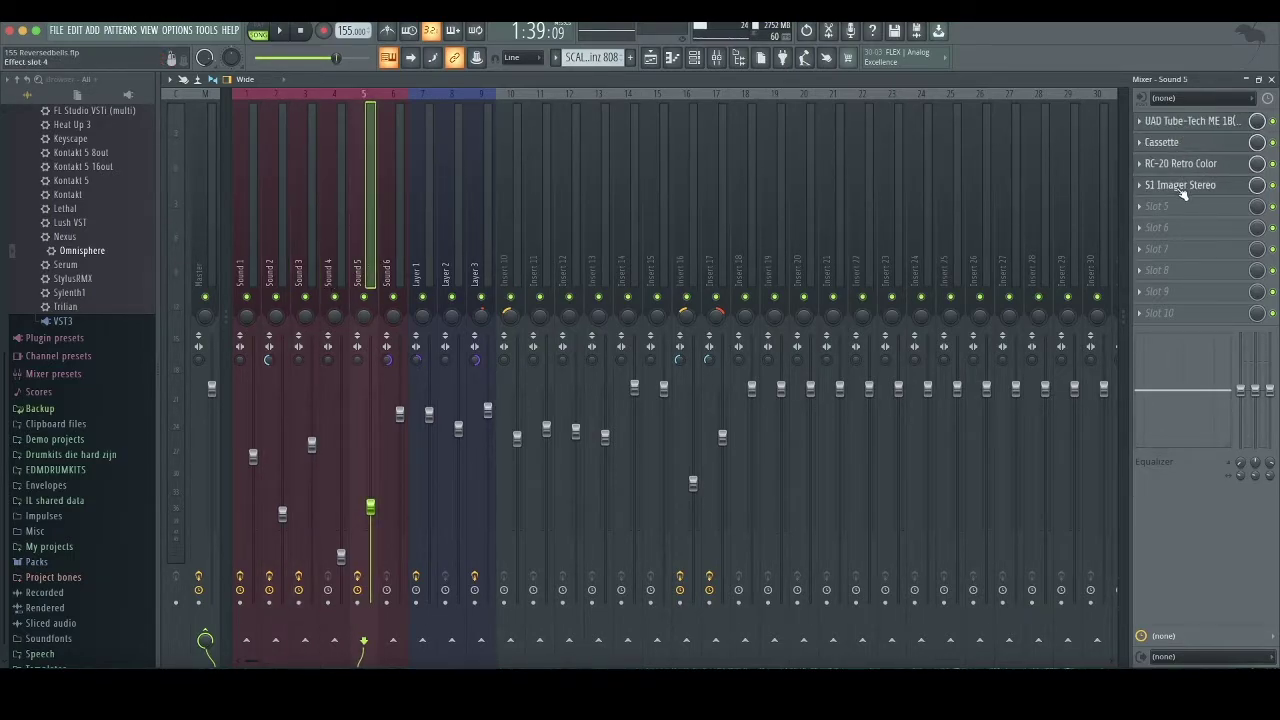
left_click(249, 285)
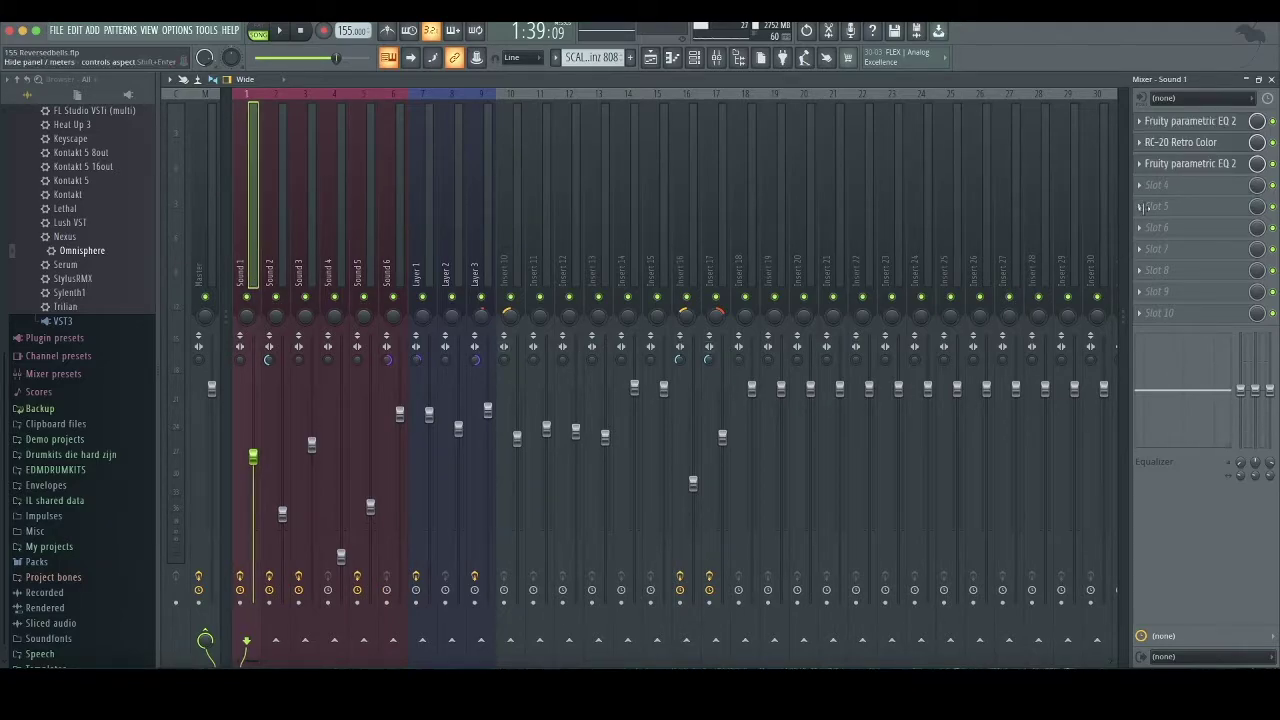
left_click(1186, 165)
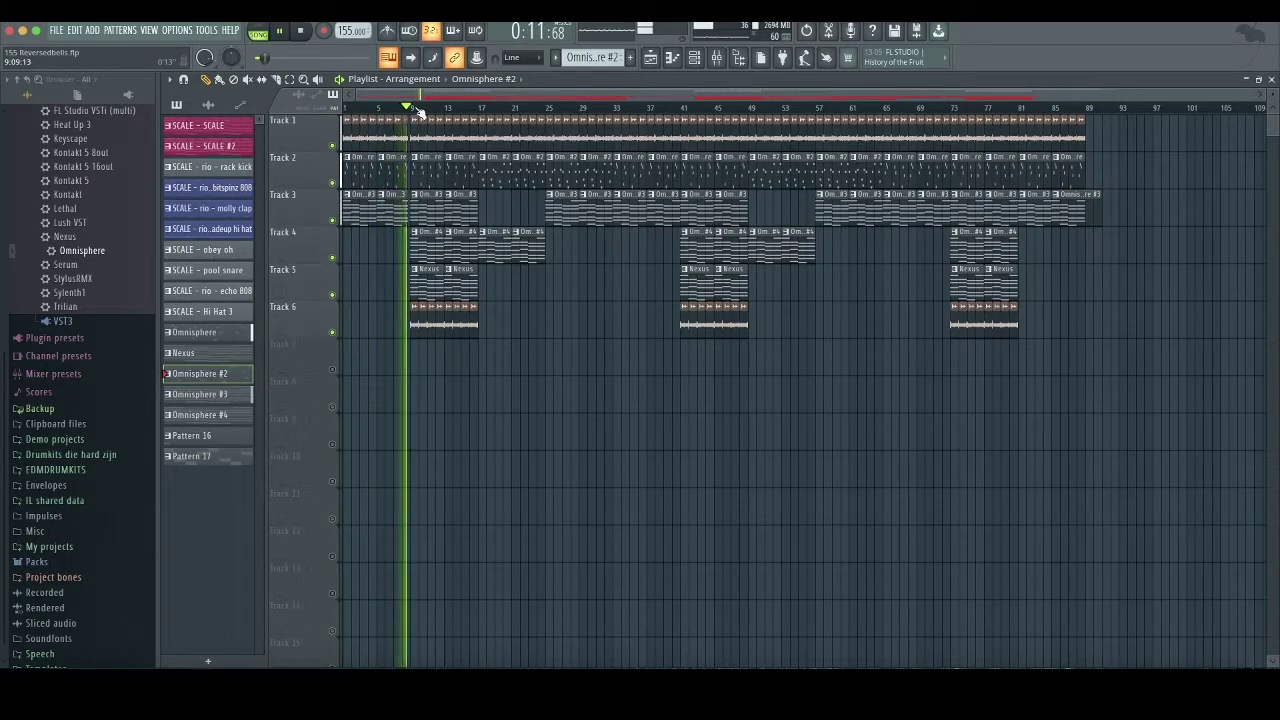
Stop playback and compare the sample settings of the beelssrevers #2 clip on Track 6 and the beelssrevers clip on Track 1
left_click_drag(1262, 95, 580, 94)
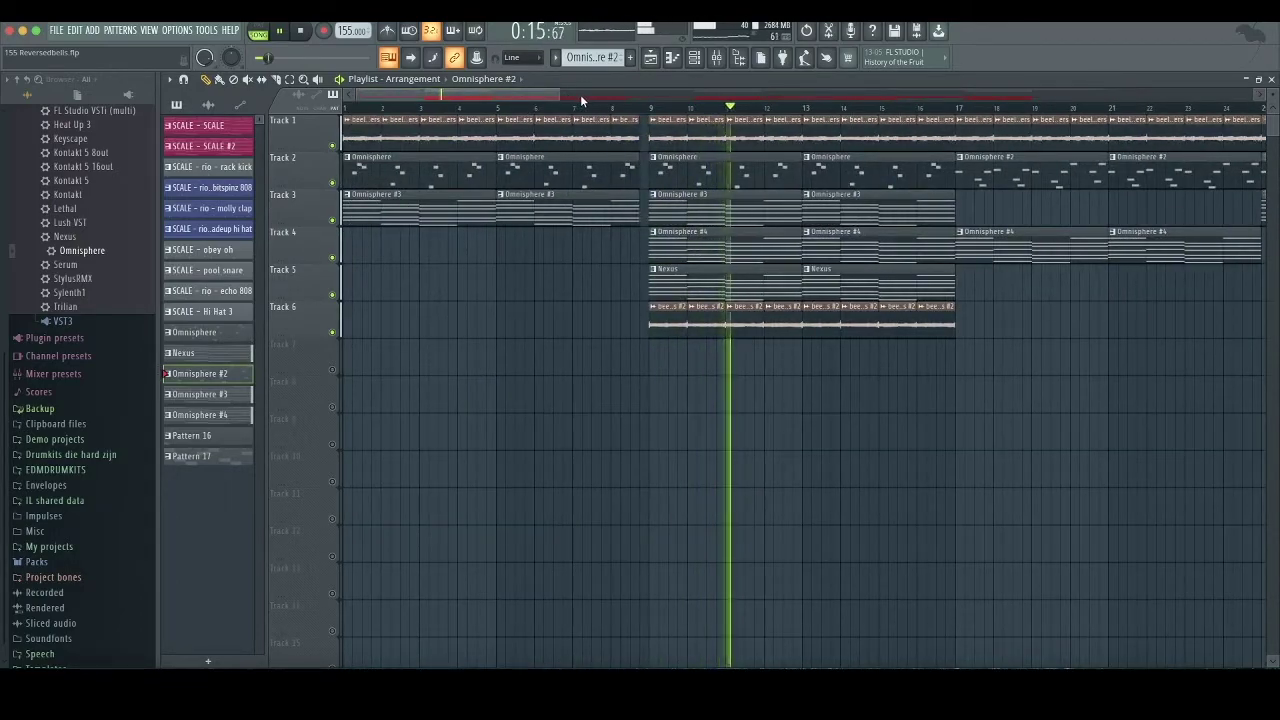
key("space")
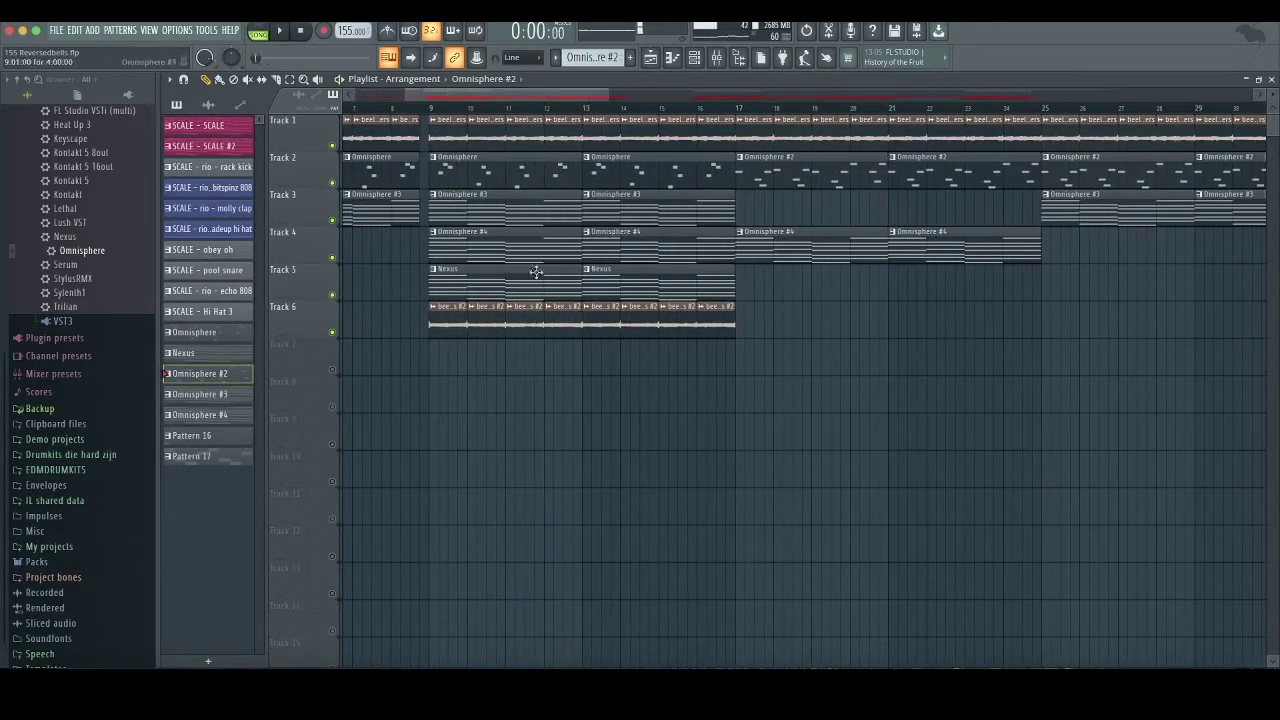
double_click(455, 321)
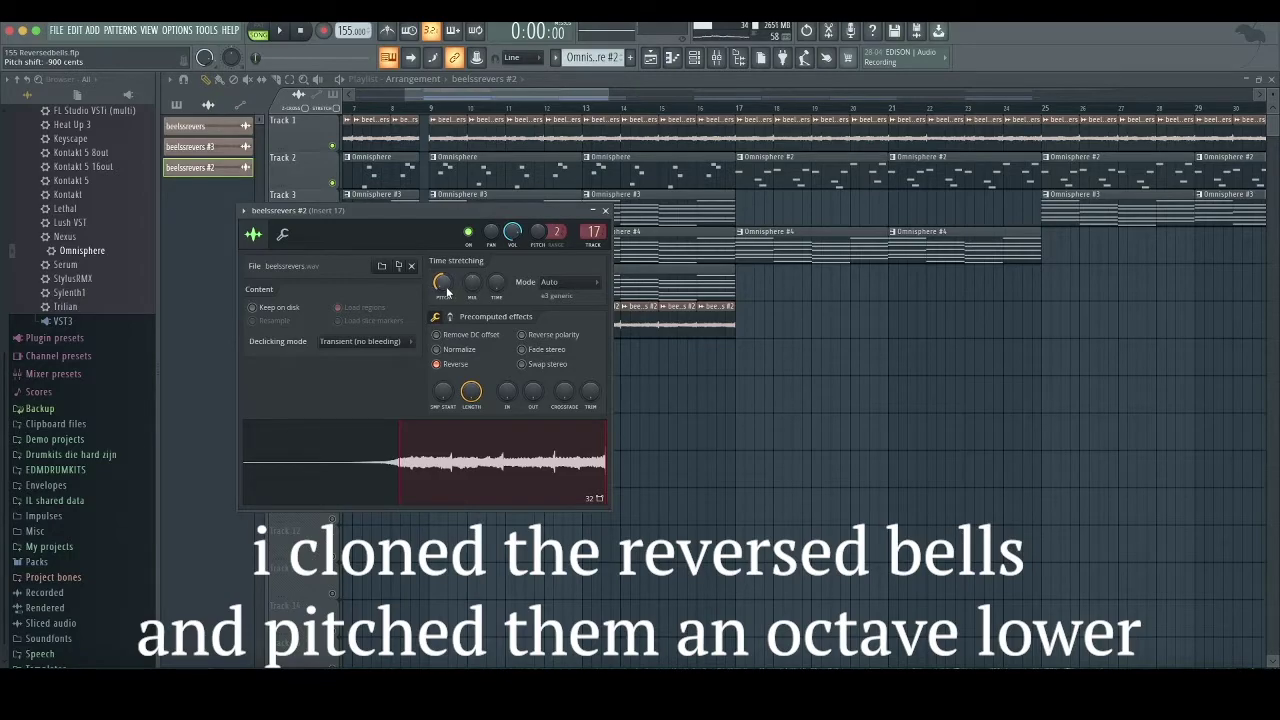
left_click(605, 212)
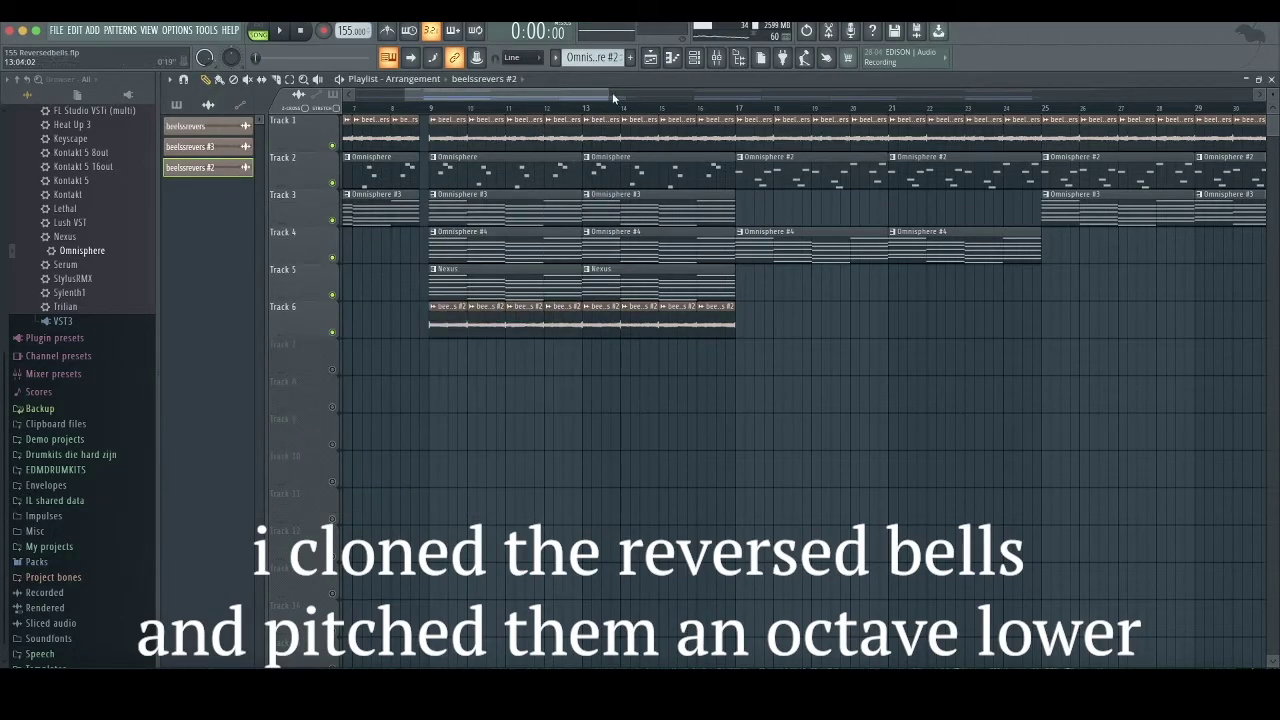
double_click(443, 138)
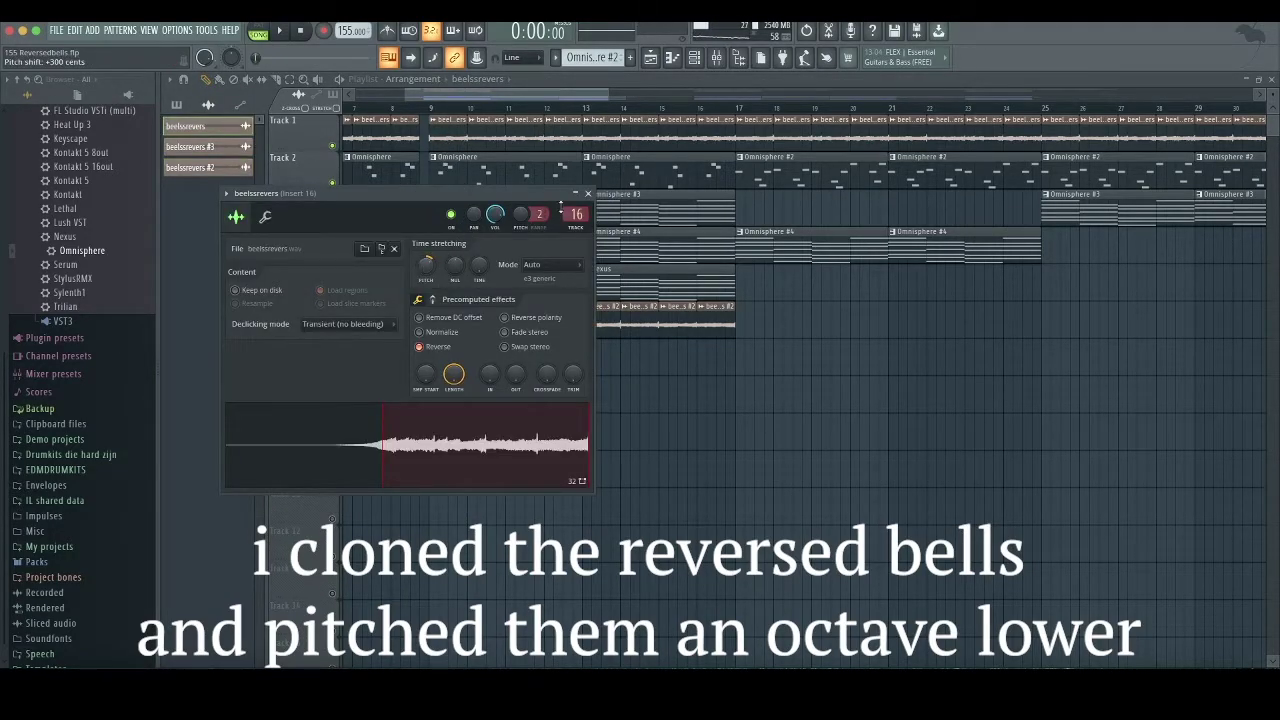
left_click(589, 193)
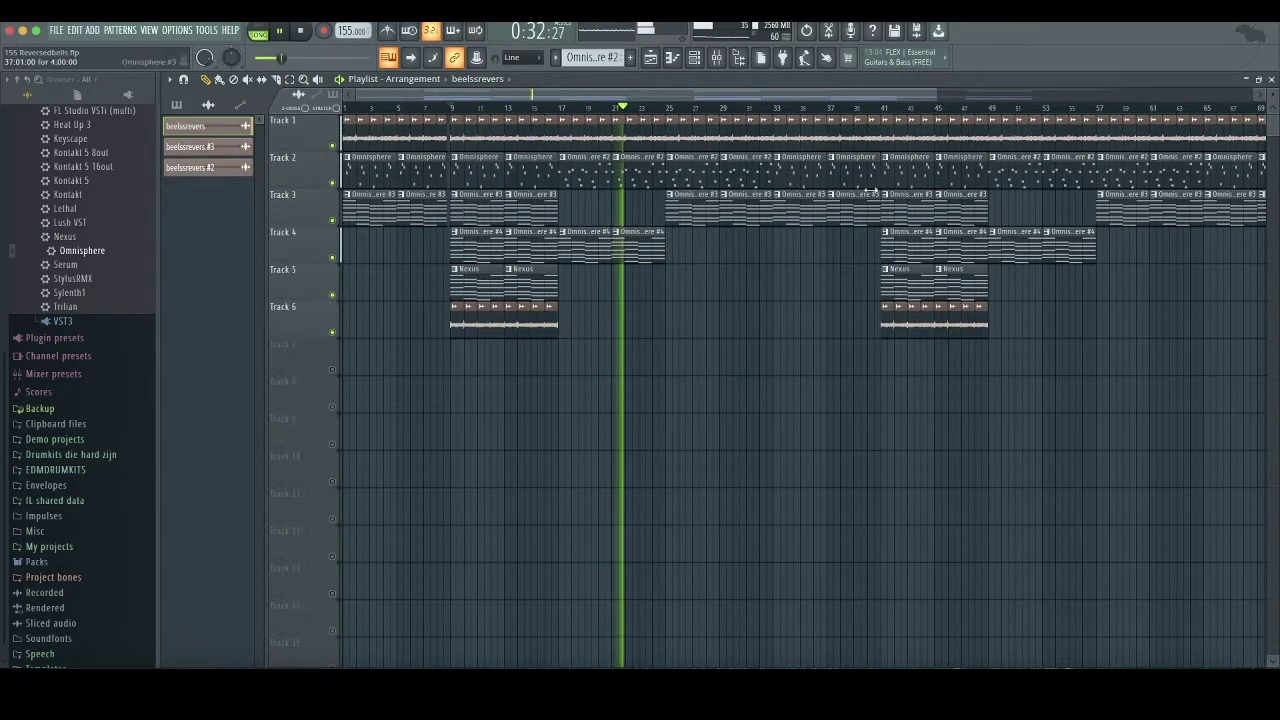
Examine the 808 notes of the rio - bitspinz 808 pattern on Track 18 in the piano roll
left_click_drag(937, 96, 1193, 128)
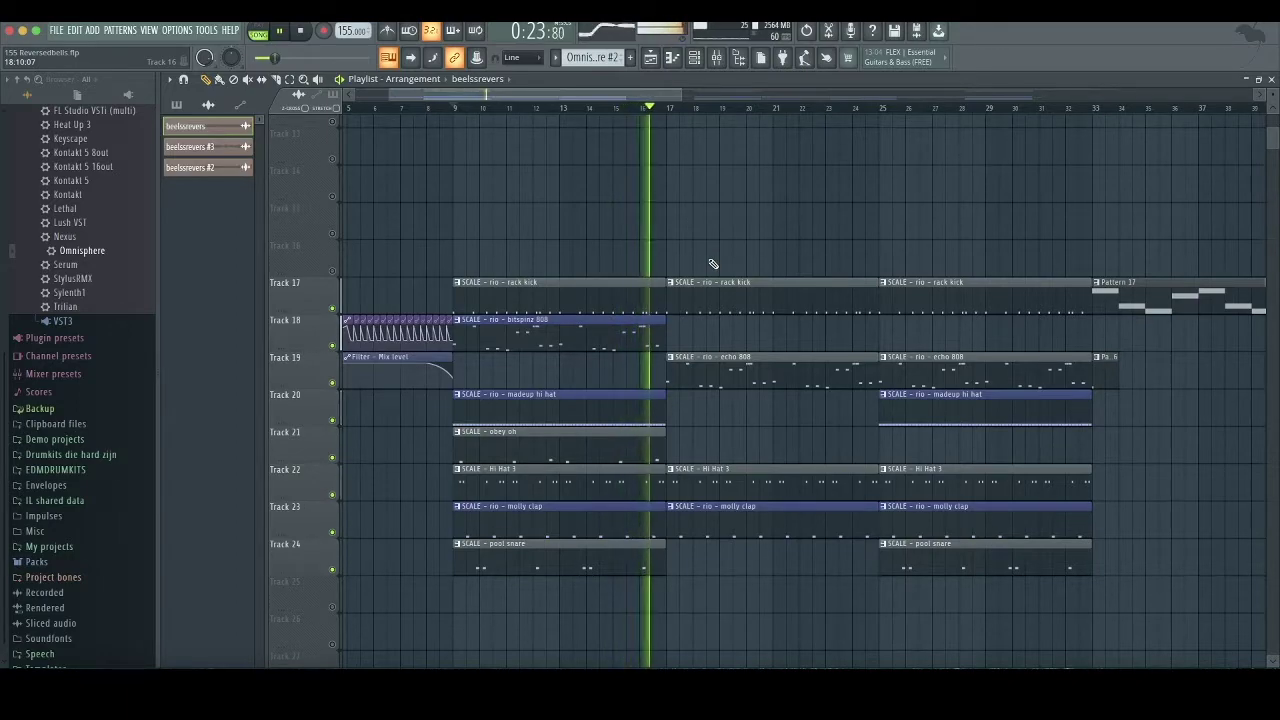
key("space")
double_click(577, 337)
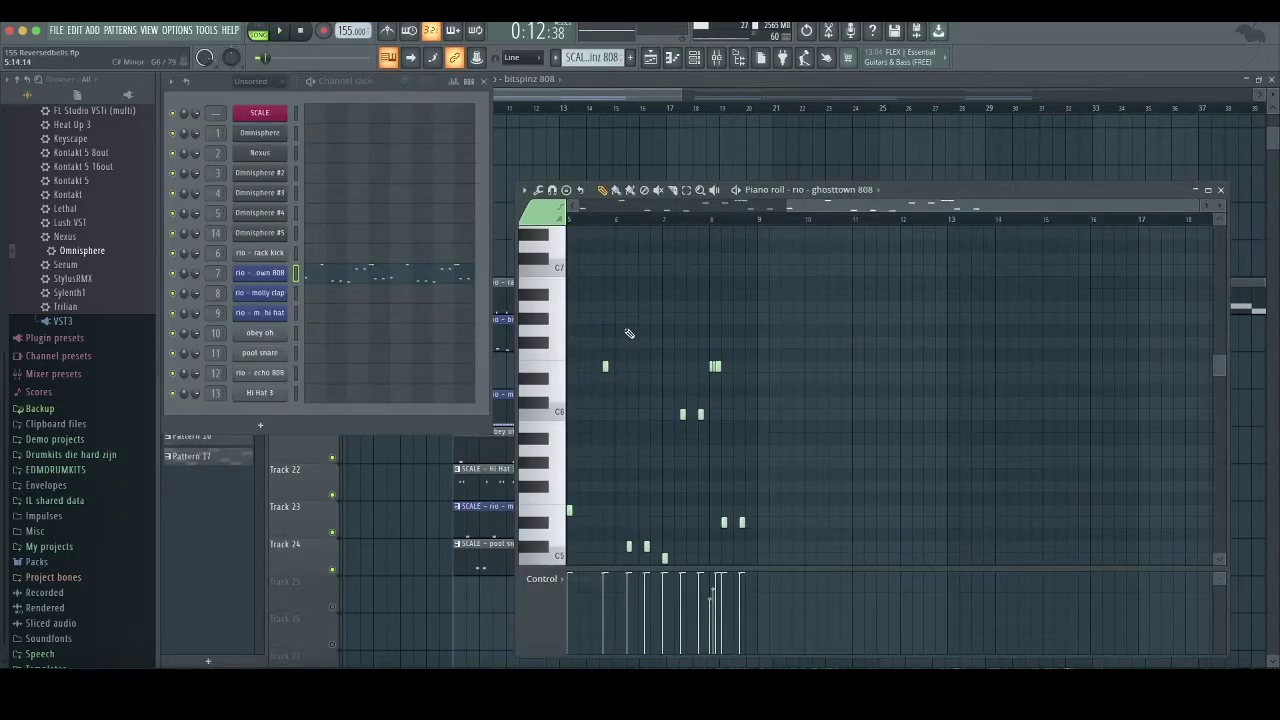
left_click_drag(929, 212, 643, 256)
scroll(762, 310, "down", 3)
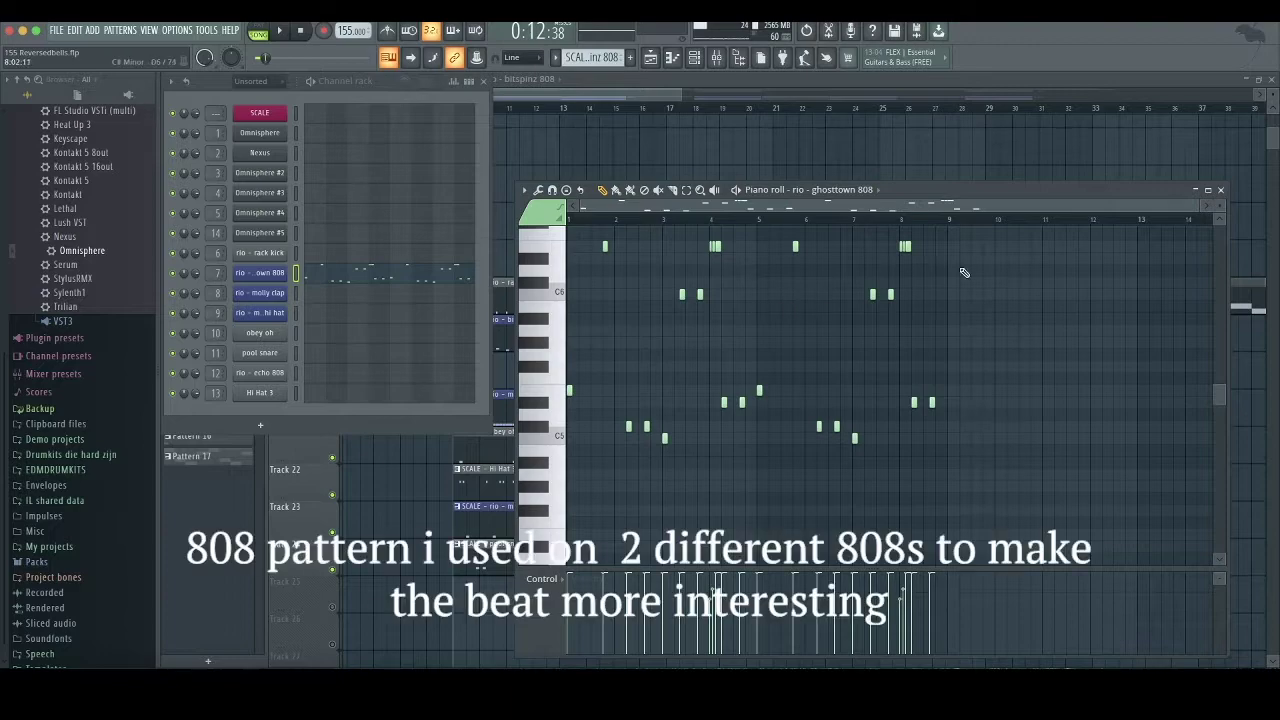
left_click_drag(1196, 204, 998, 205)
scroll(1032, 274, "up", 3)
scroll(1032, 274, "down", 5)
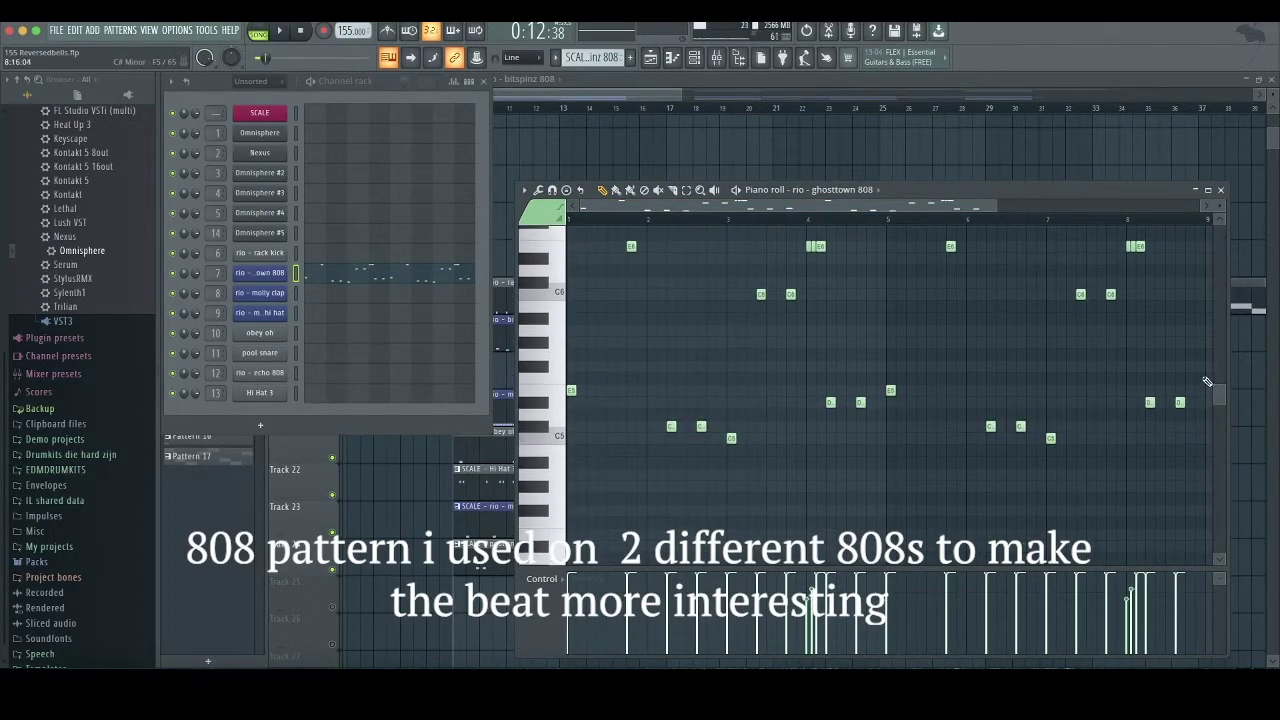
left_click_drag(1217, 395, 1217, 392)
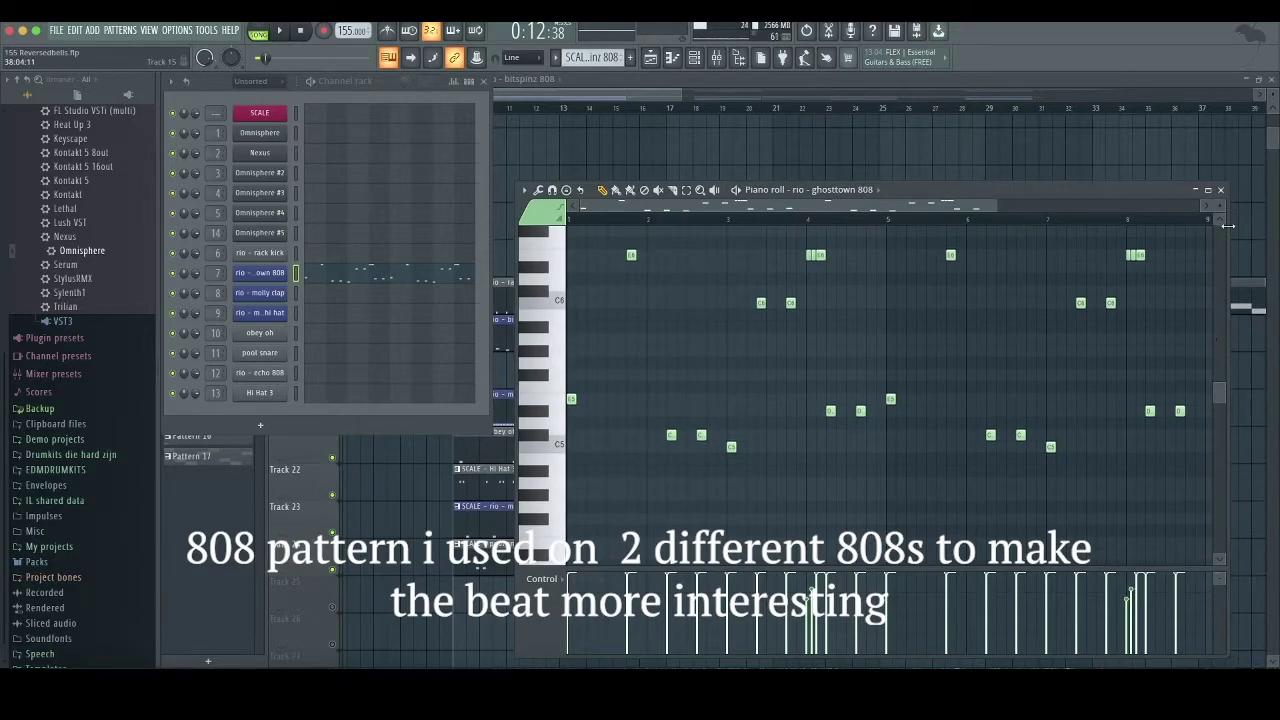
left_click(1221, 190)
Play the drum arrangement from bar 16 of the playlist
left_click(646, 109)
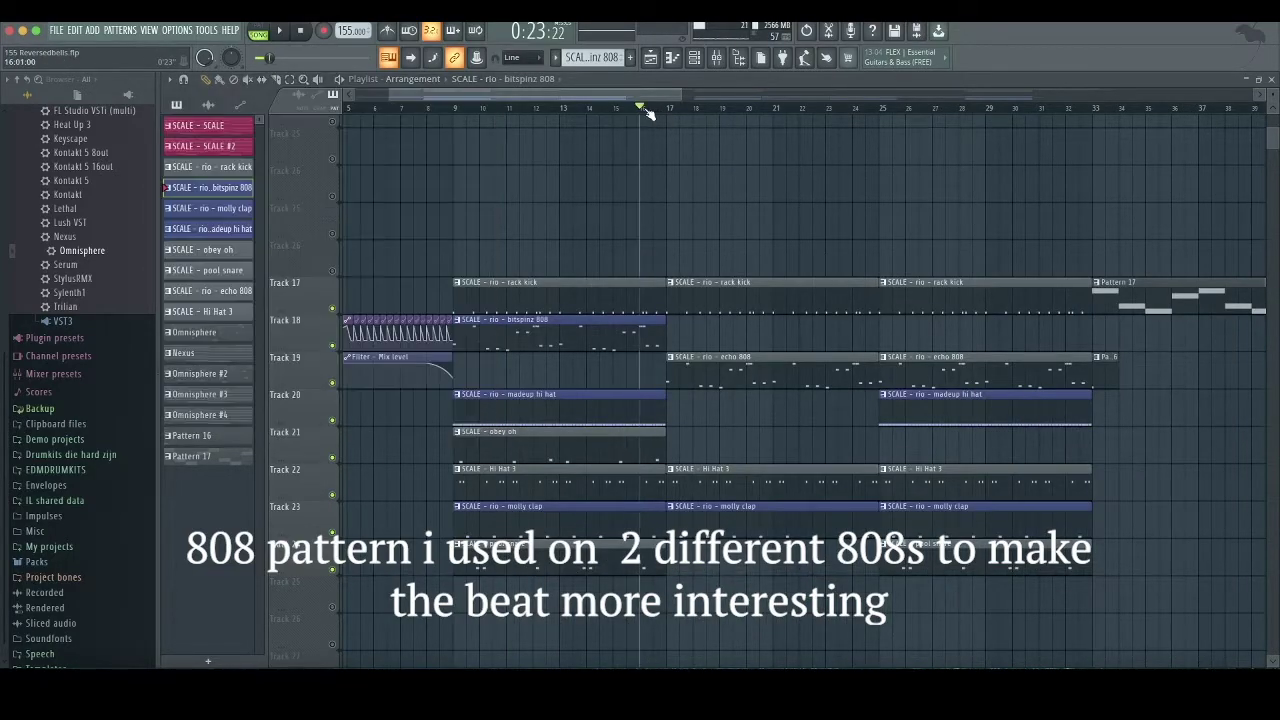
key("space")
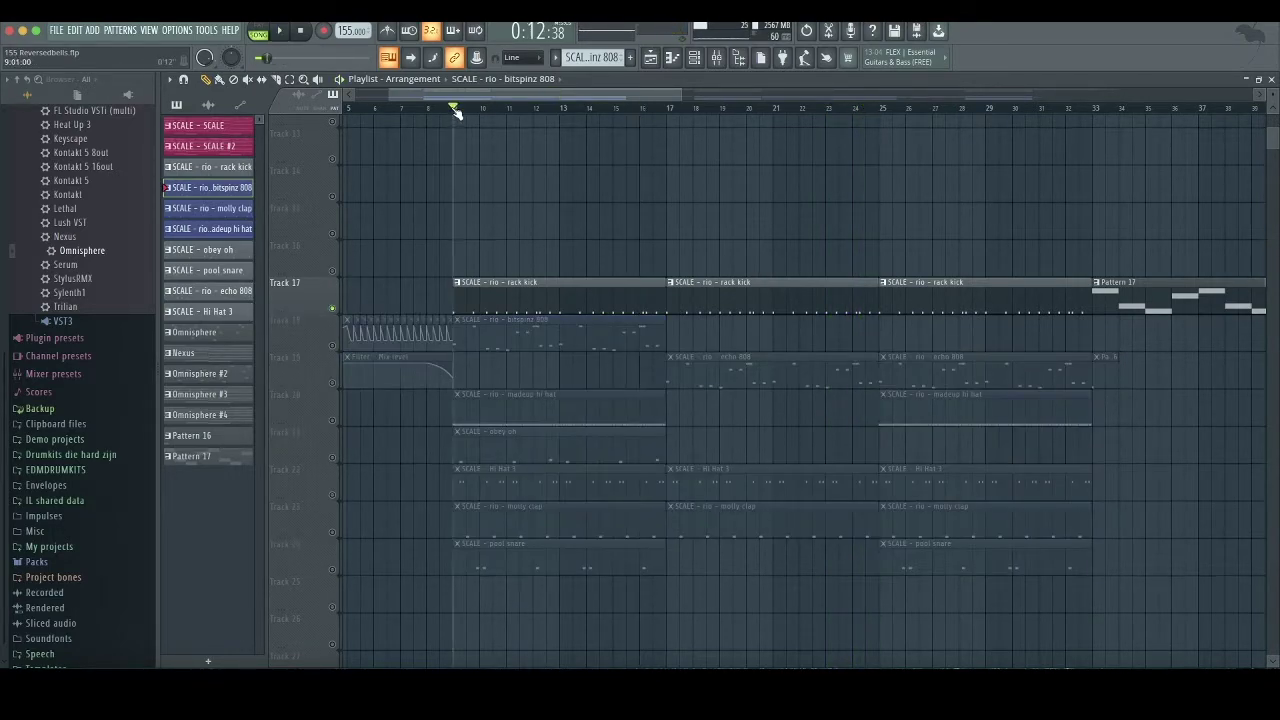
Play the rack kick pattern on Track 17 from bar 9, and unmute Tracks 18 to 21
key("space")
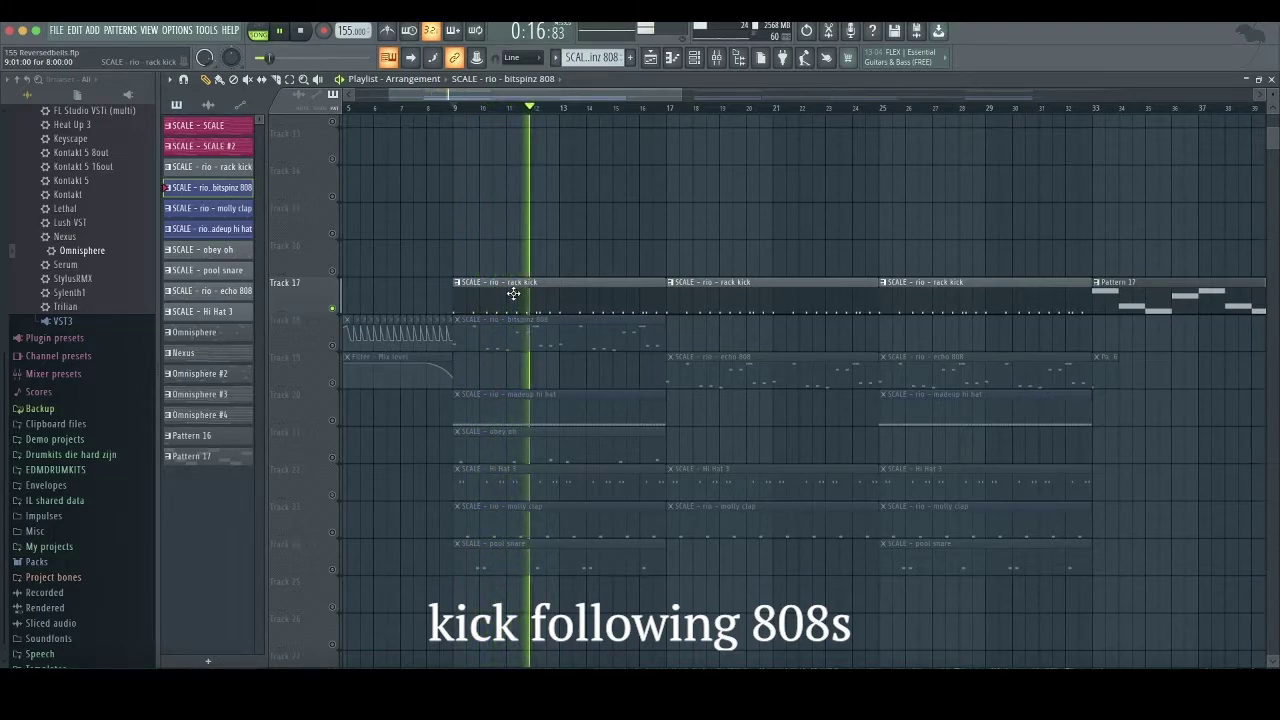
key("space")
left_click(333, 346)
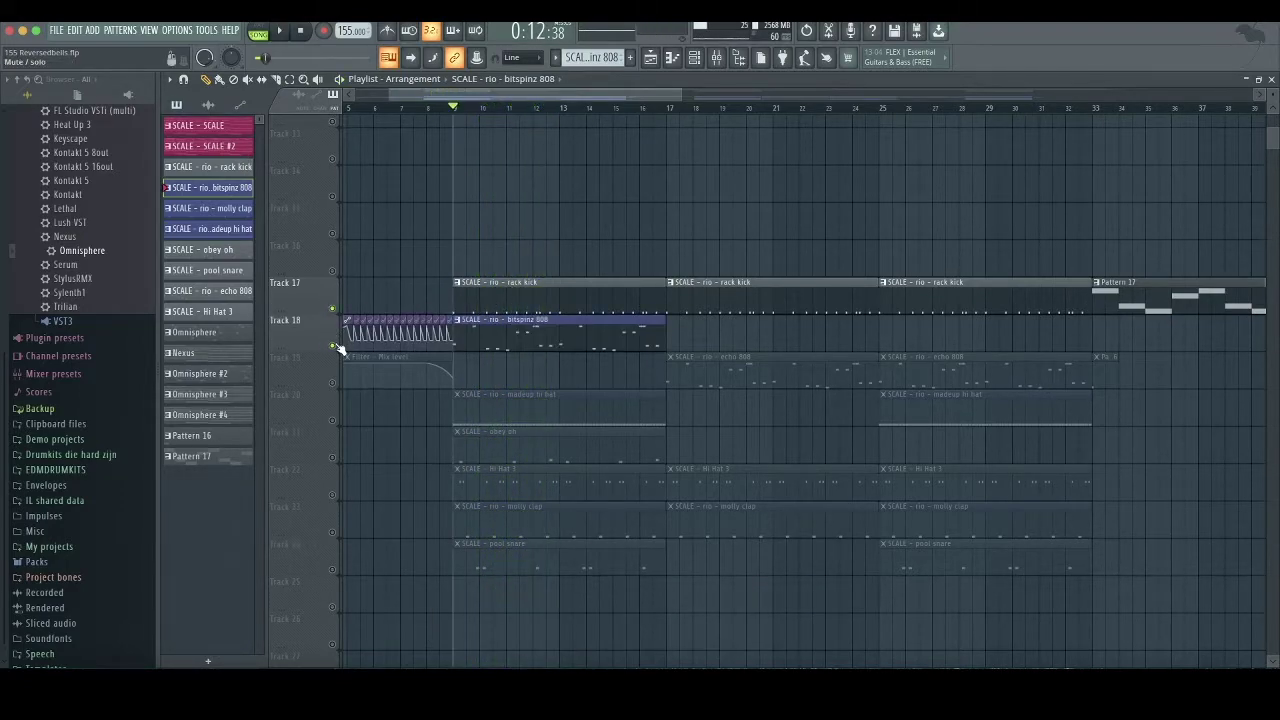
left_click(333, 383)
left_click(333, 420)
left_click(334, 458)
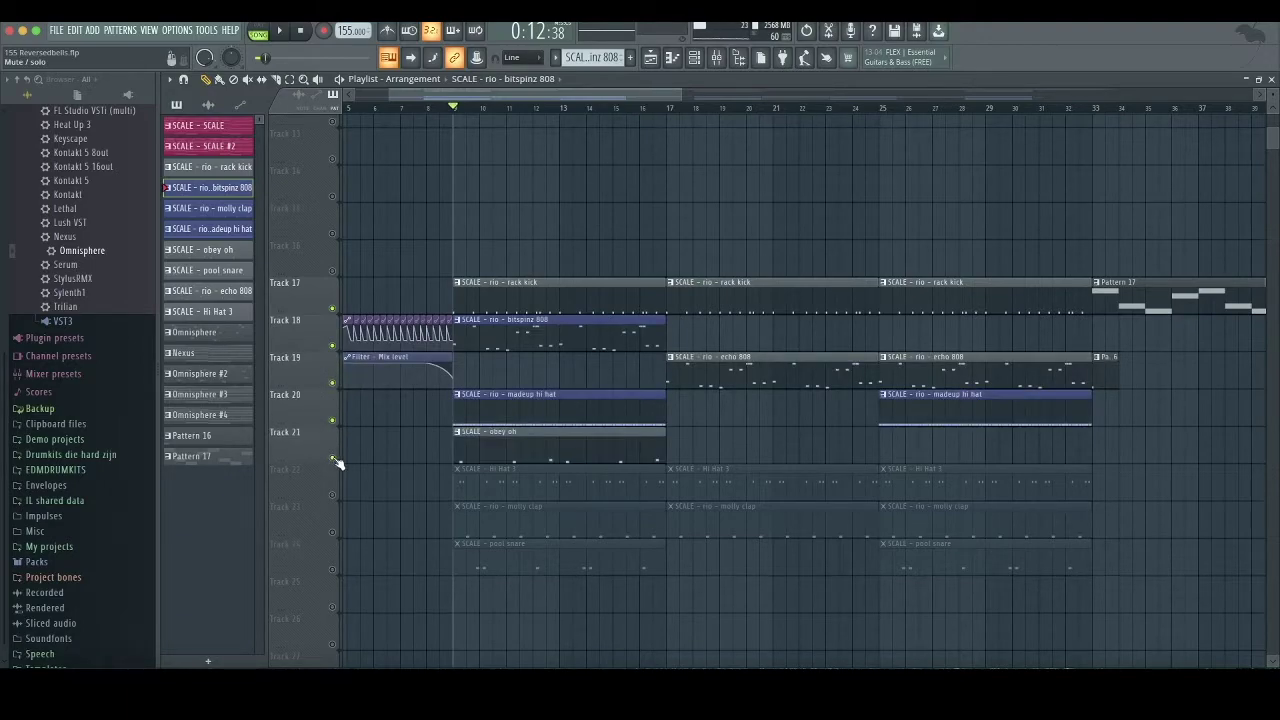
Examine and play the rio - madeup hi hat pattern from Track 20 in the piano roll
double_click(519, 417)
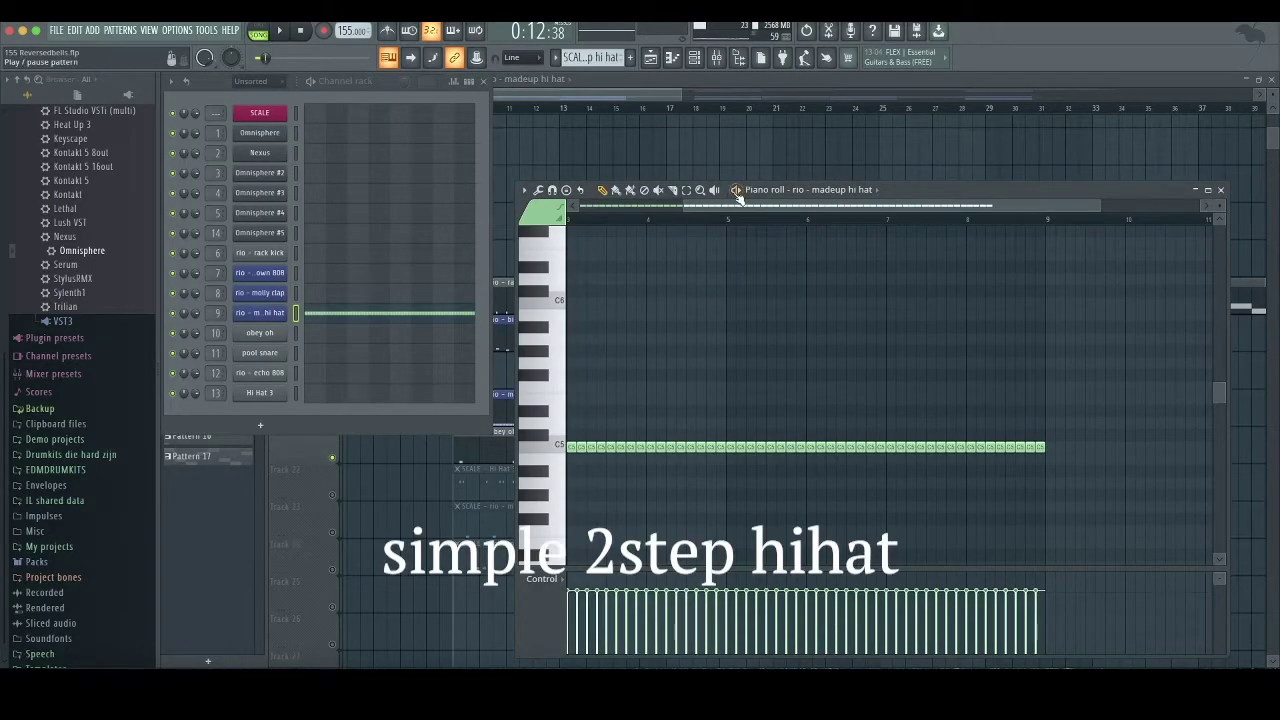
left_click_drag(744, 205, 500, 220)
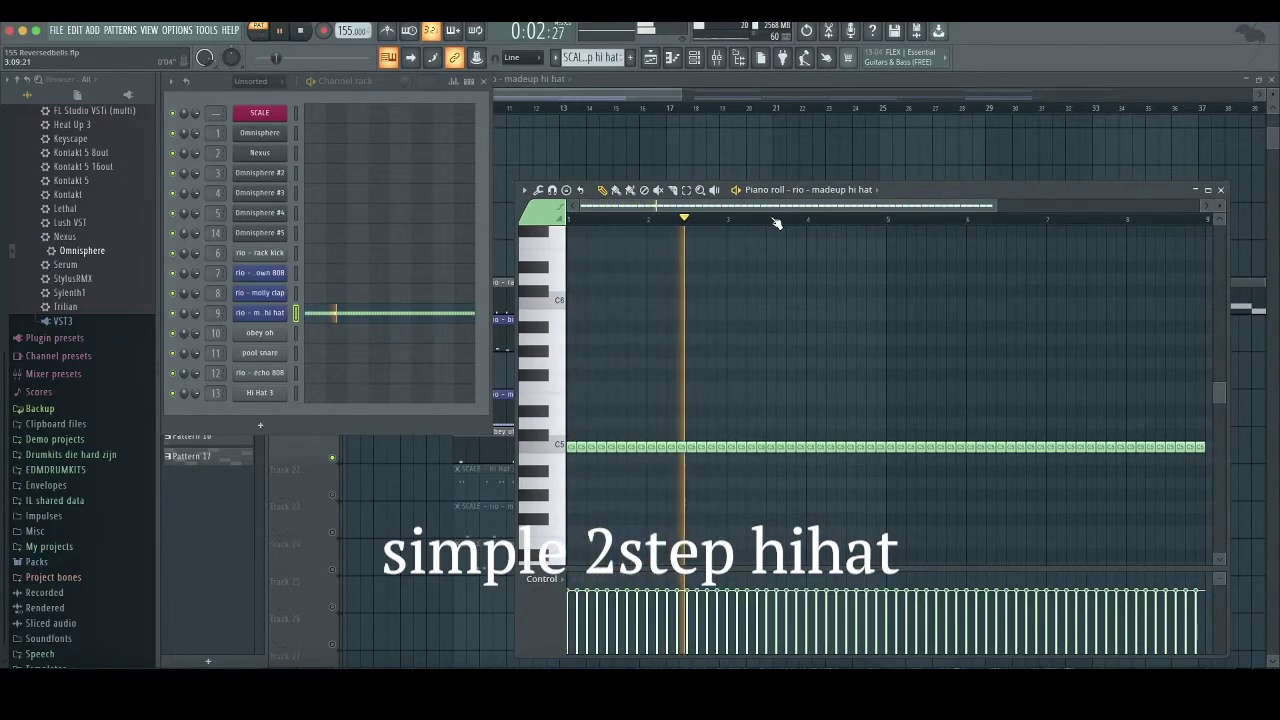
key("space")
left_click(758, 78)
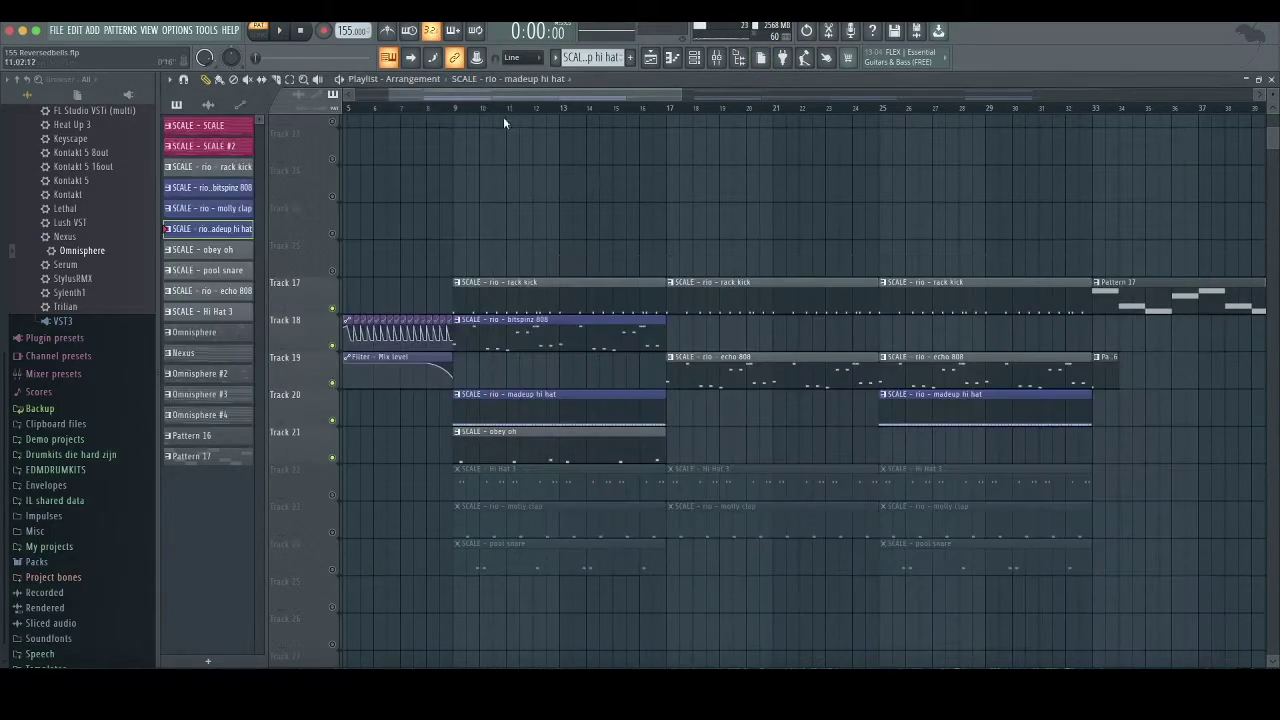
Examine and play the obey oh pattern from Track 21 in the piano roll
double_click(480, 454)
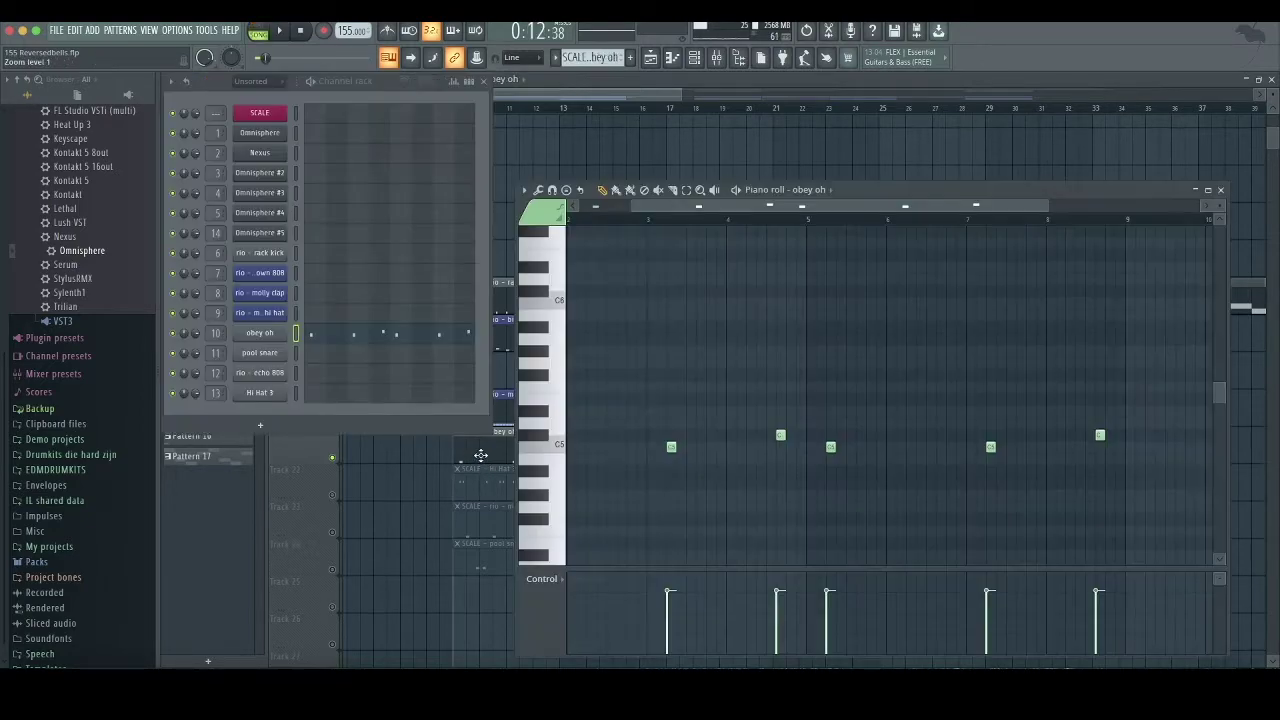
key("space")
left_click_drag(993, 203, 1195, 204)
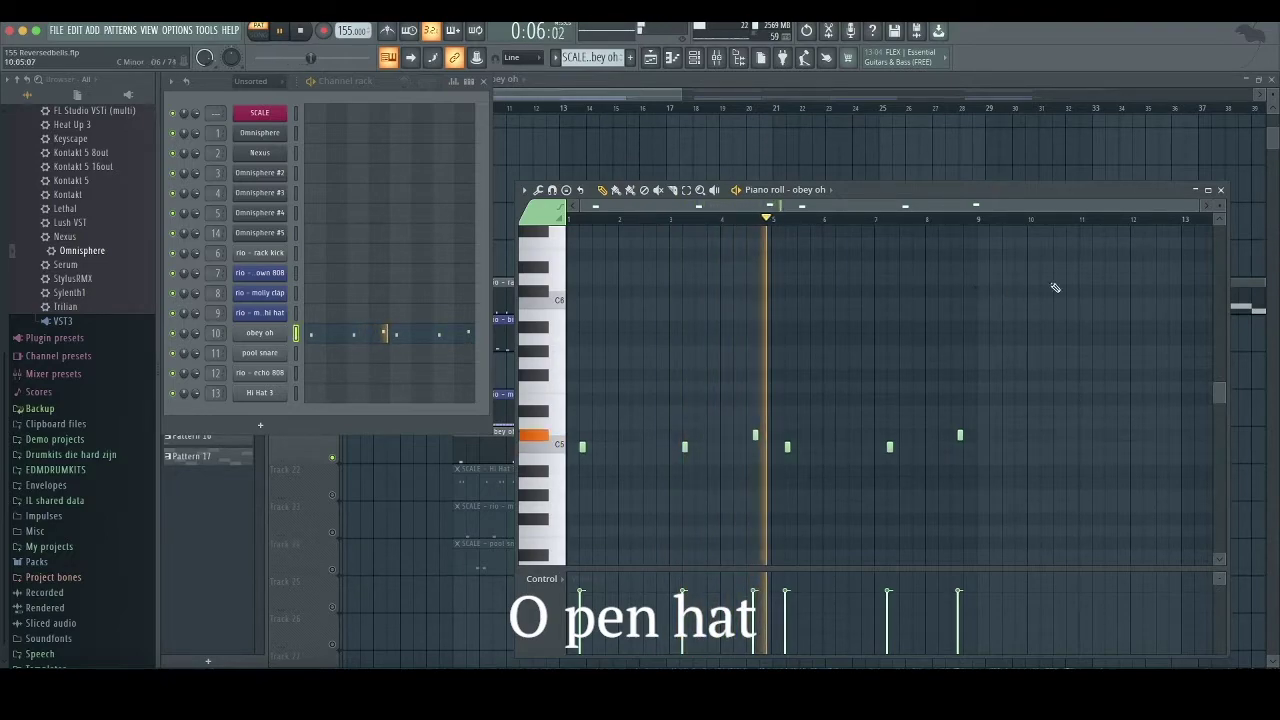
key("space")
left_click(1220, 189)
Examine and play the Hi Hat 3 pattern from Track 22 in the piano roll
double_click(494, 477)
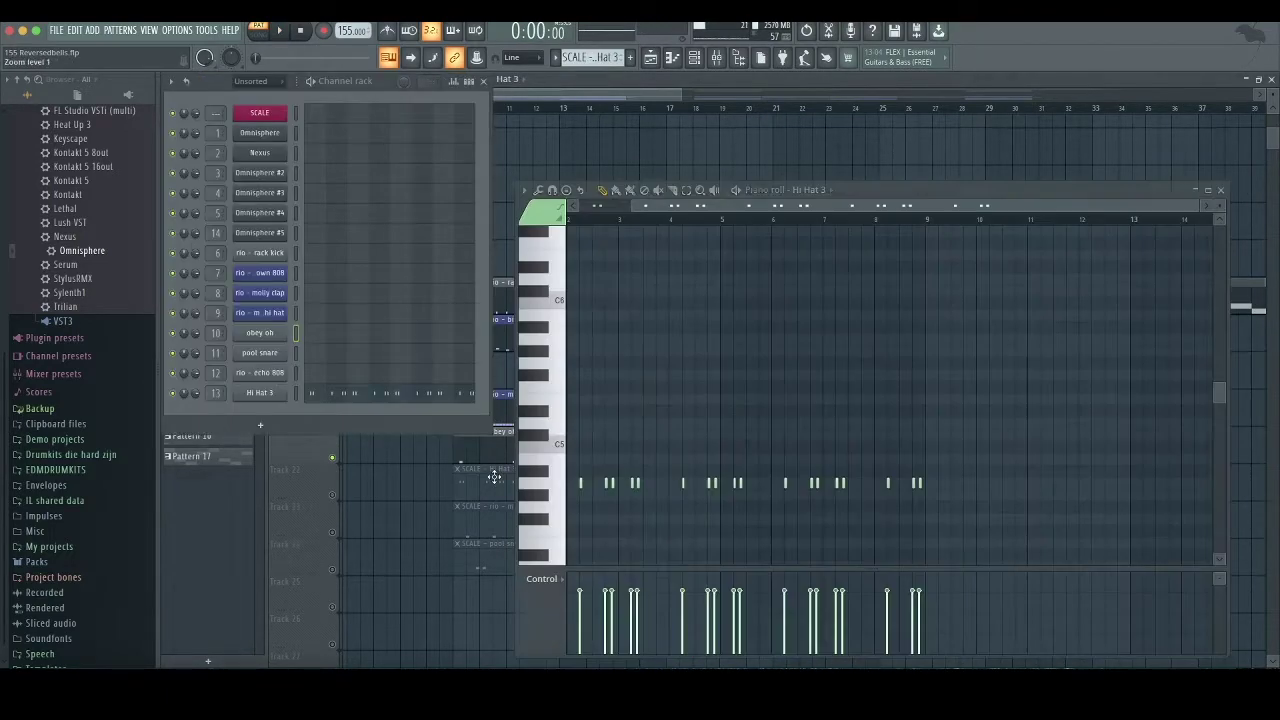
key("space")
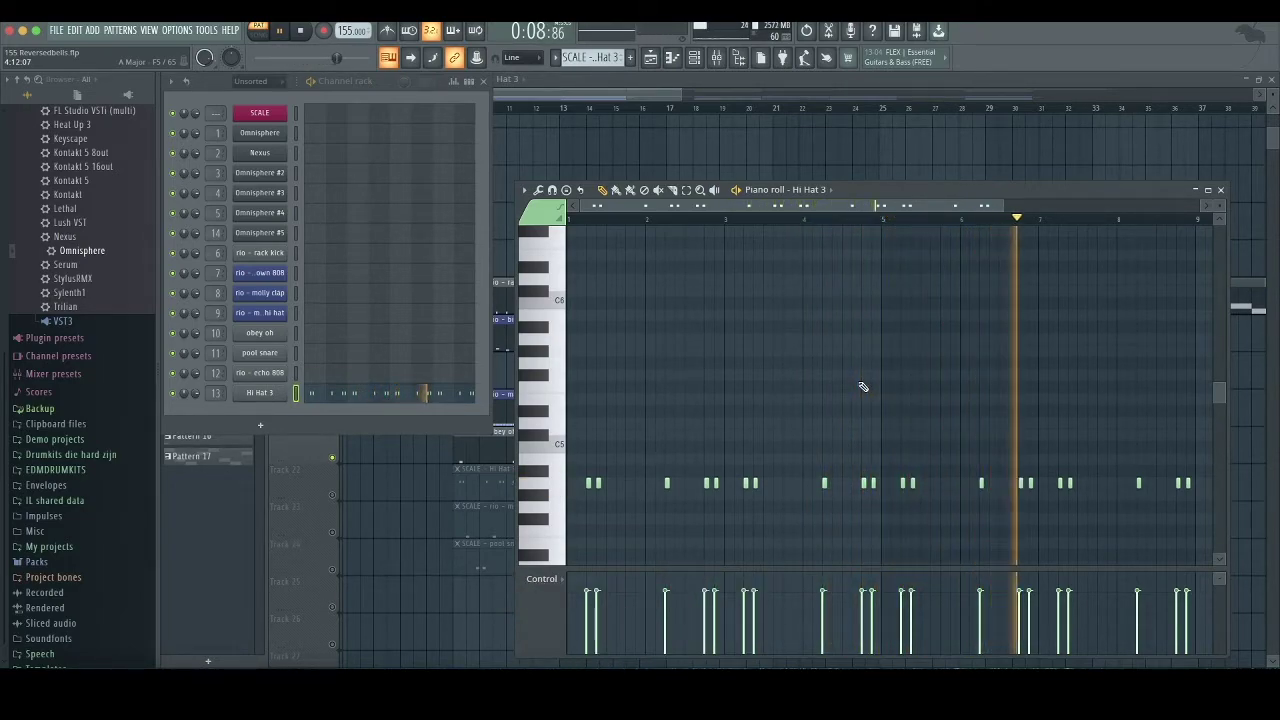
key("space")
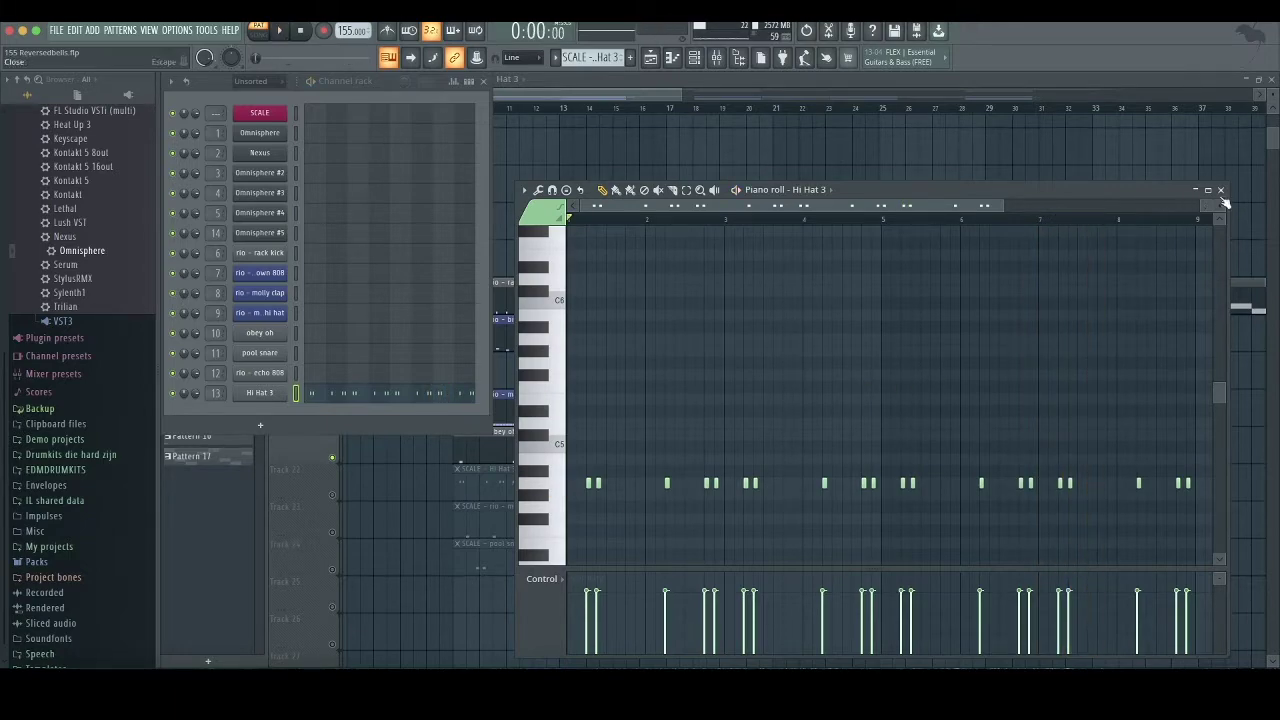
left_click(1221, 190)
Unmute Tracks 22 and 23, and examine the rio - molly clap pattern in the piano roll
left_click(333, 495)
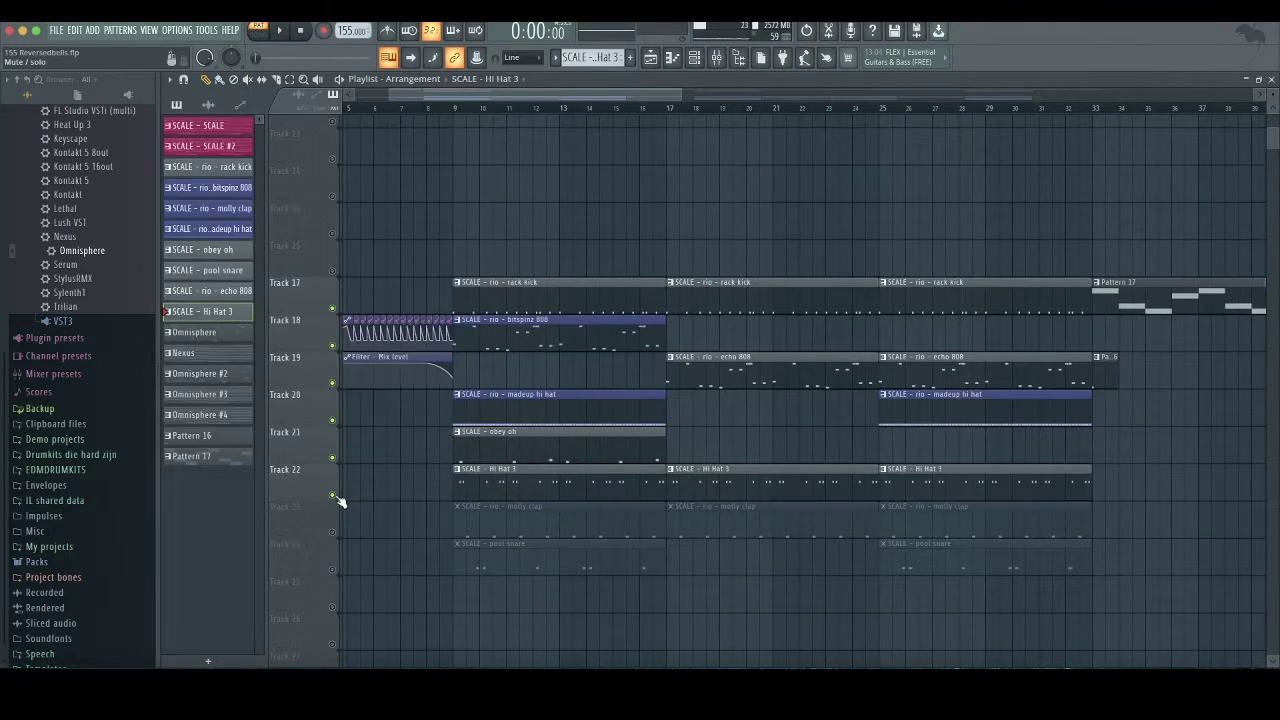
left_click(333, 532)
double_click(508, 525)
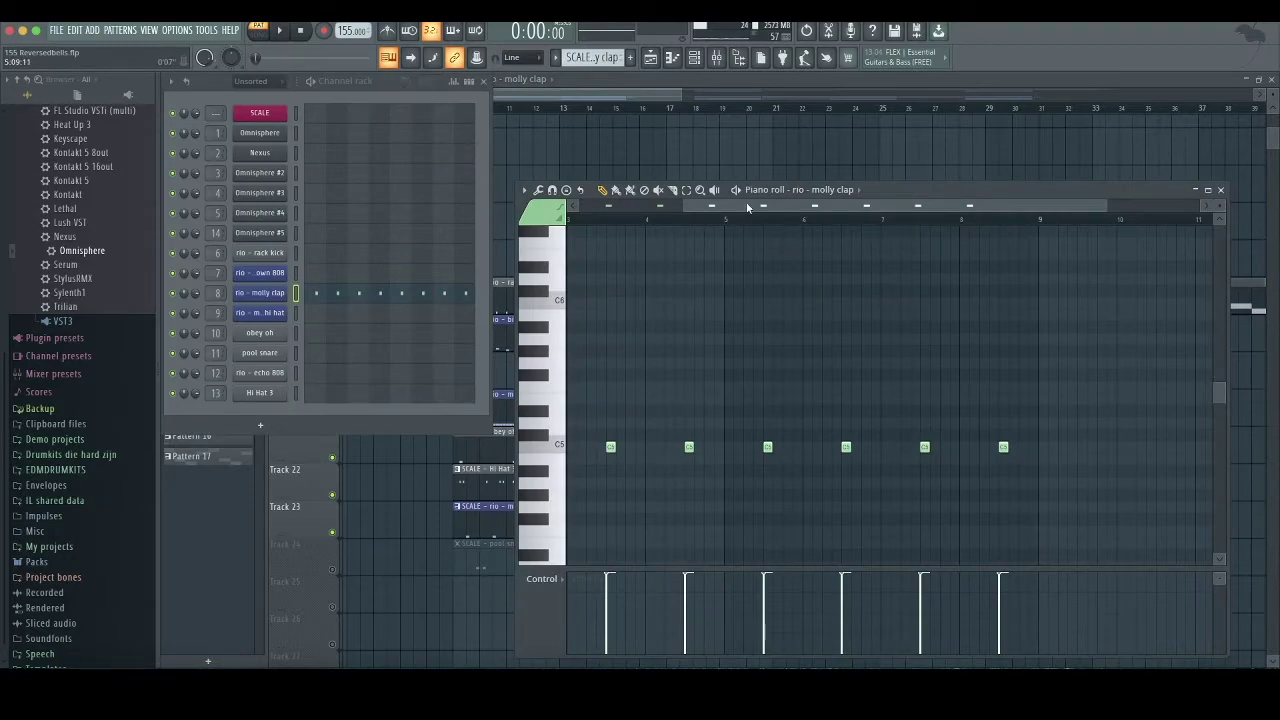
key("space")
key("space")
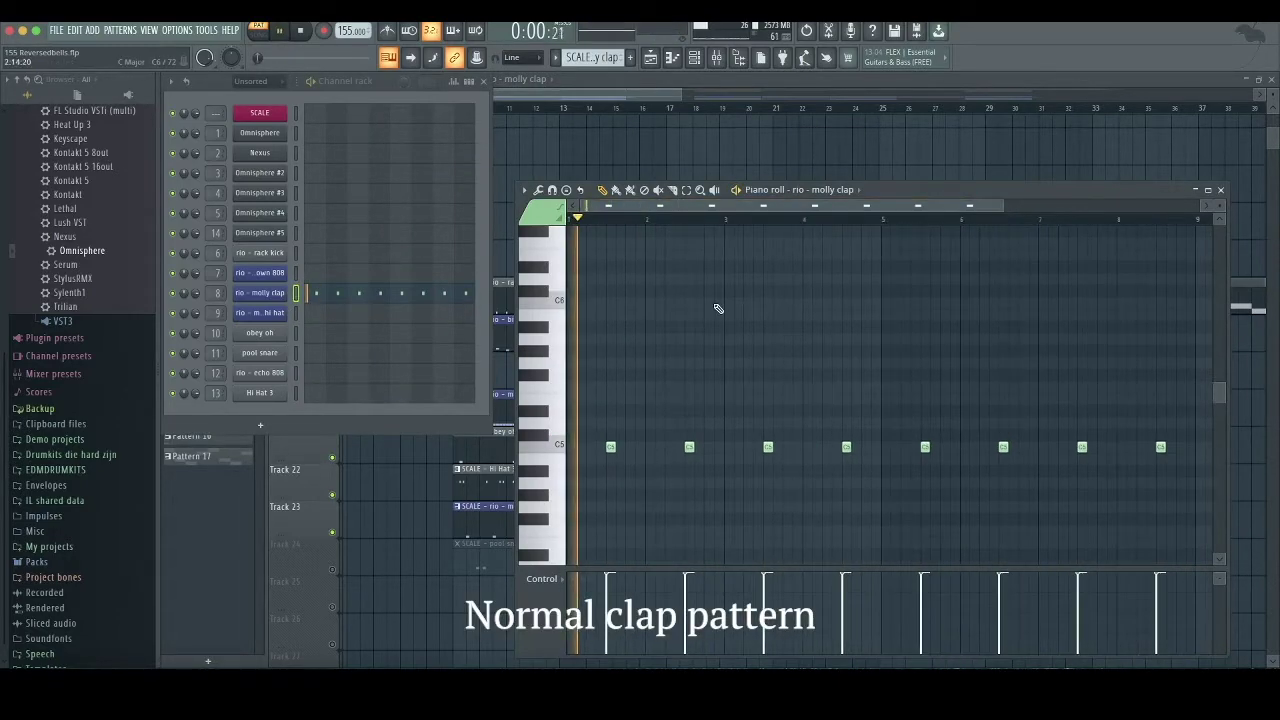
left_click(1221, 190)
key("space")
Unmute Track 24 and play its pool snare pattern in the piano roll
left_click(334, 569)
double_click(486, 557)
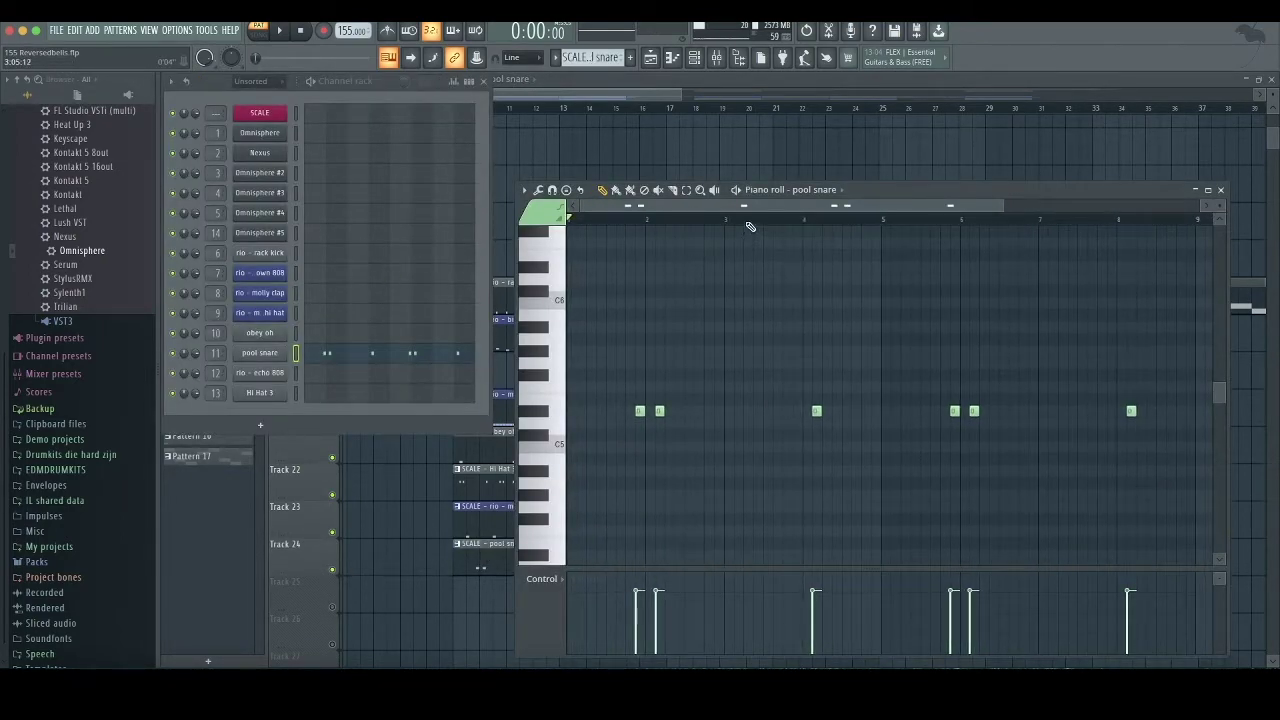
key("space")
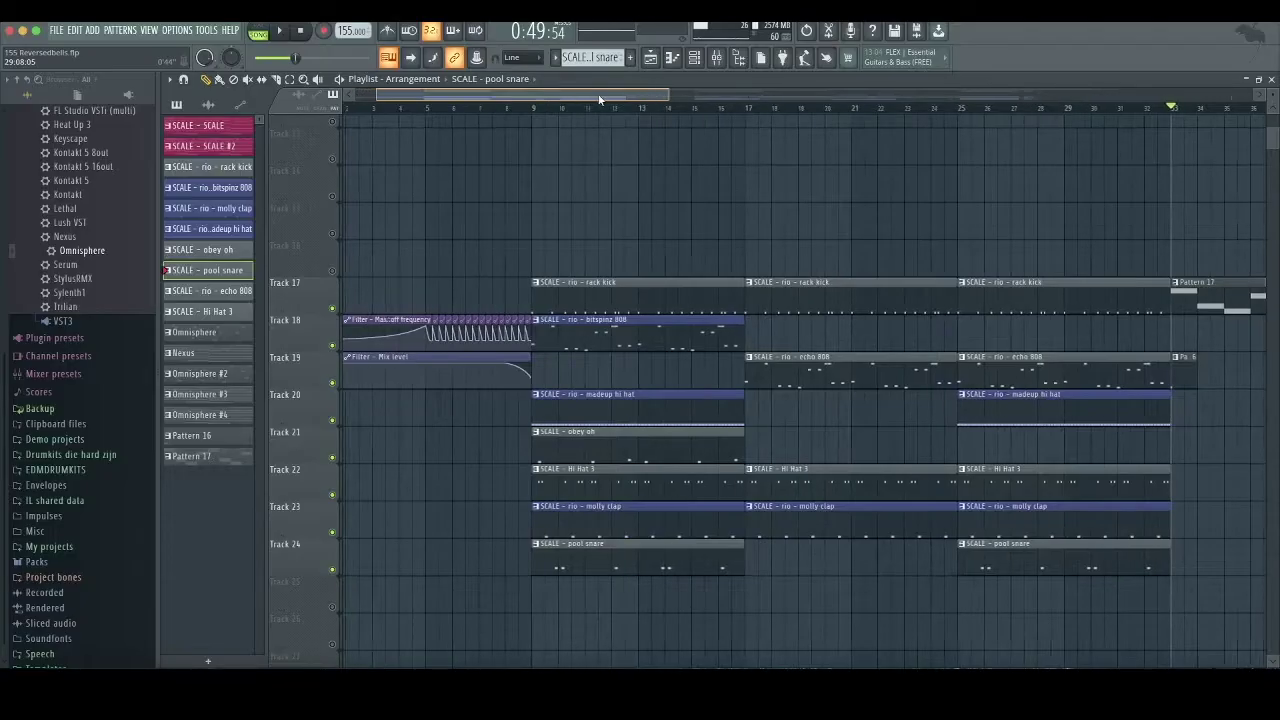
Review the rio - bitspinz 808 pattern on Track 18 in the piano roll
mouse_move(601, 97)
left_mouse_down()
mouse_move(643, 98)
mouse_move(611, 99)
left_mouse_up()
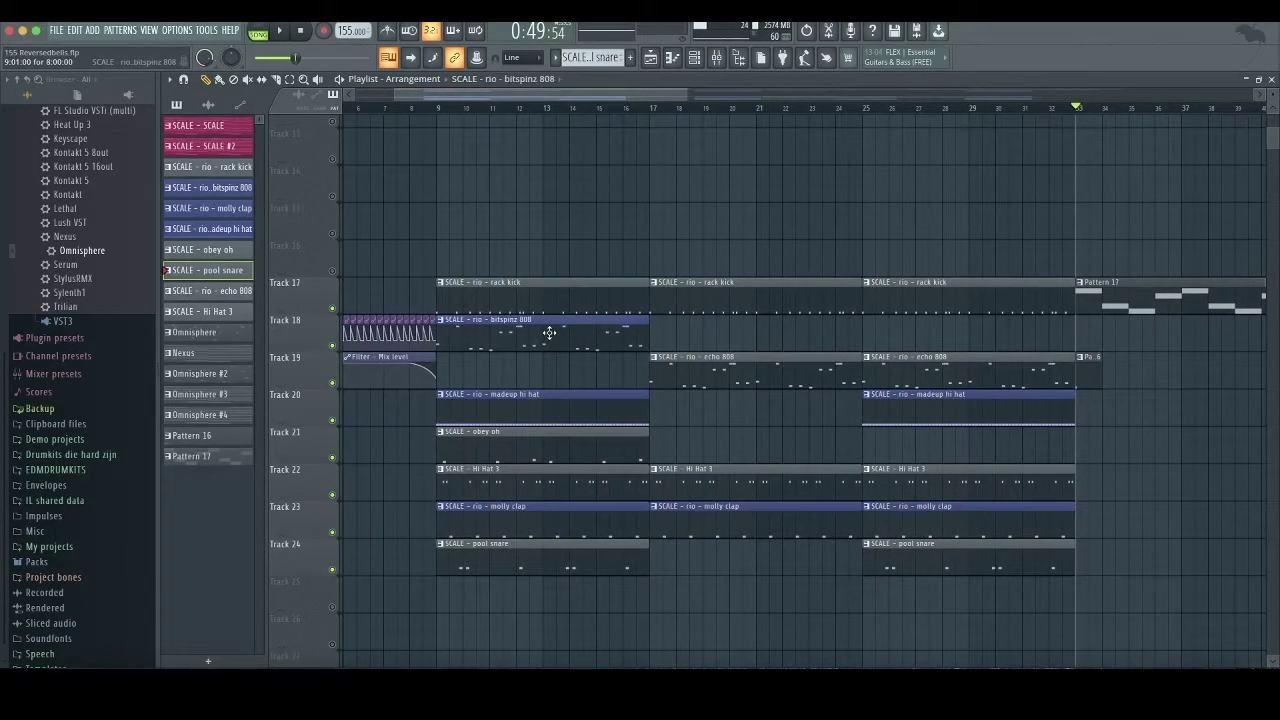
double_click(549, 332)
left_click(1220, 190)
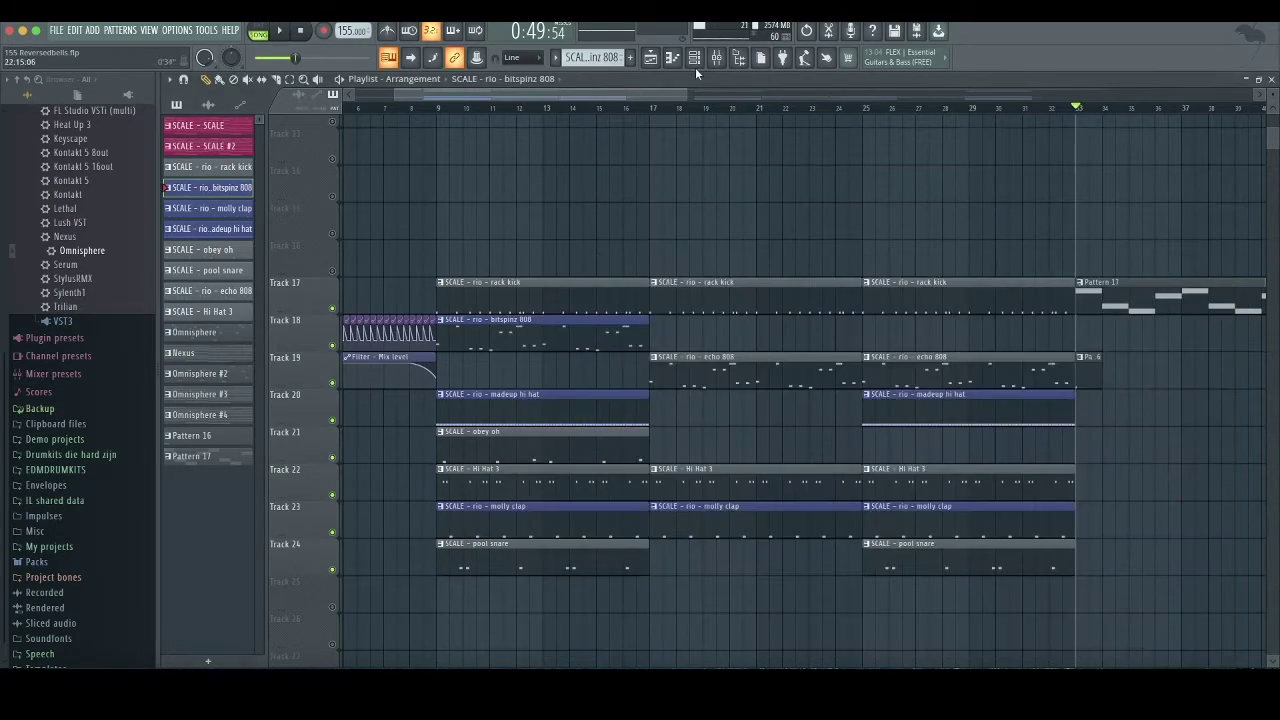
Examine the cut group settings of the rio - ghosttown 808 and rio - echo 808 channels
left_click(695, 60)
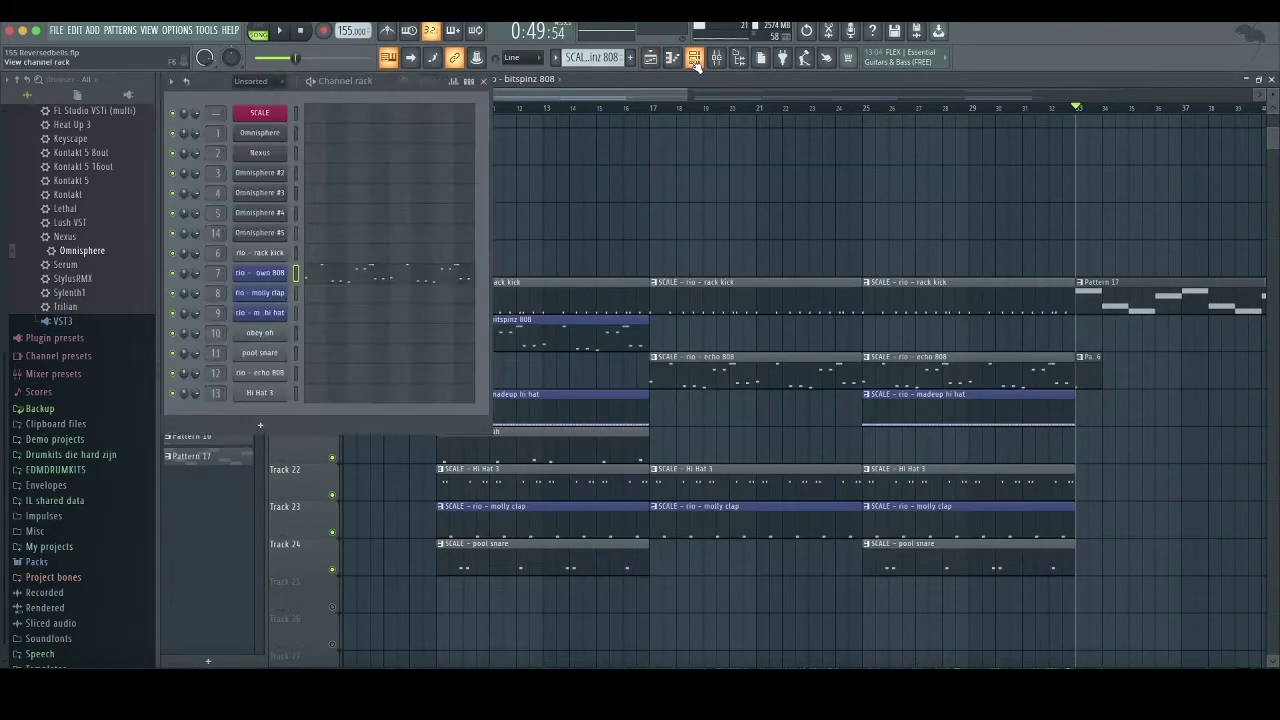
left_click(276, 280)
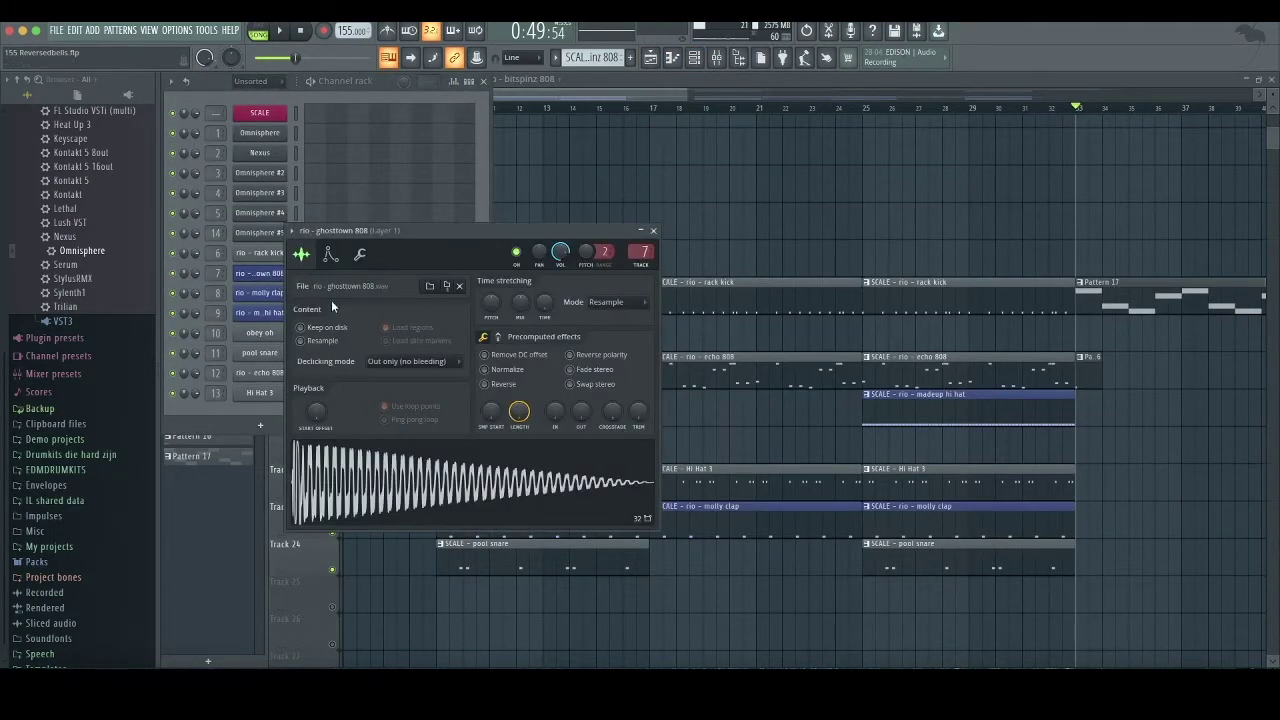
left_click(331, 254)
left_click(360, 254)
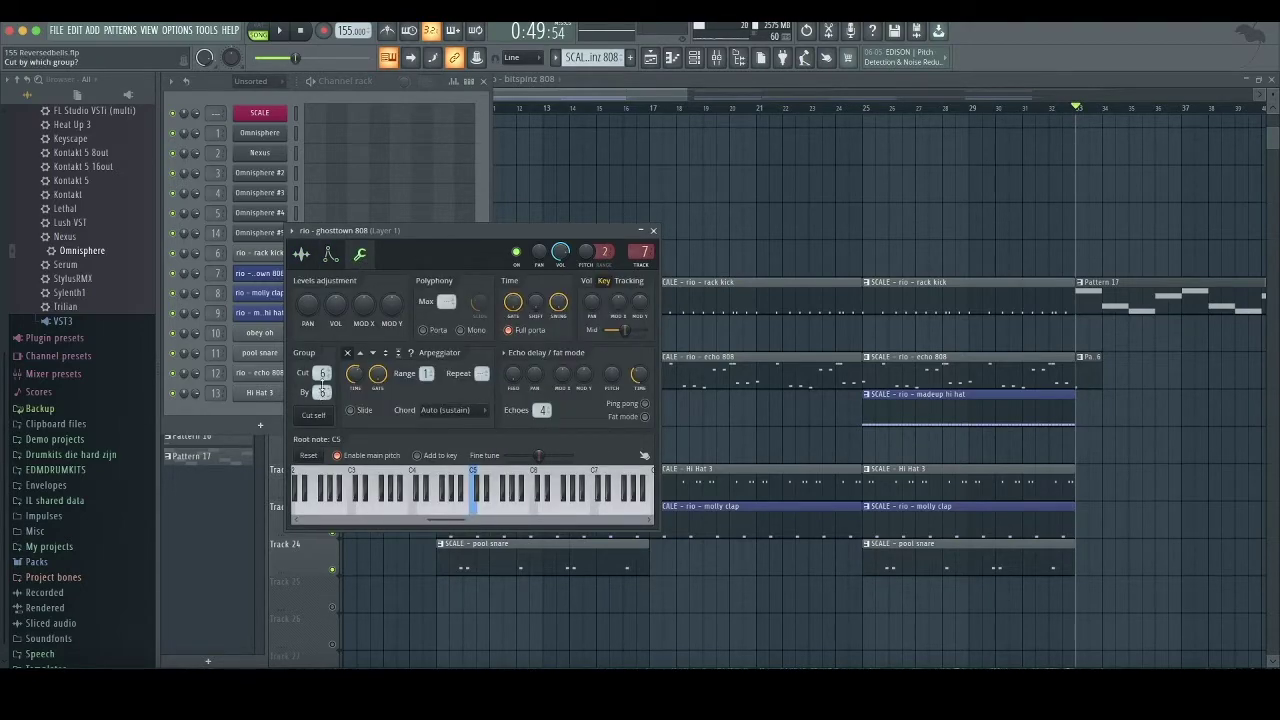
left_click(653, 231)
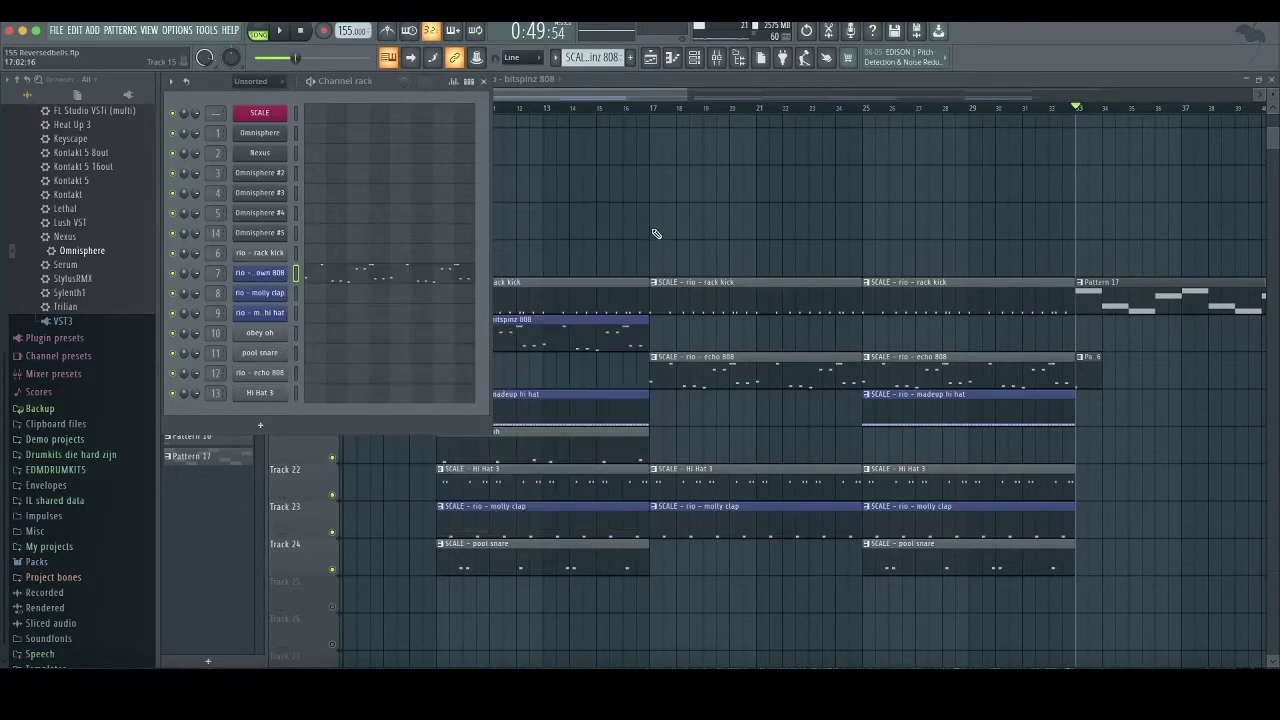
left_click(272, 373)
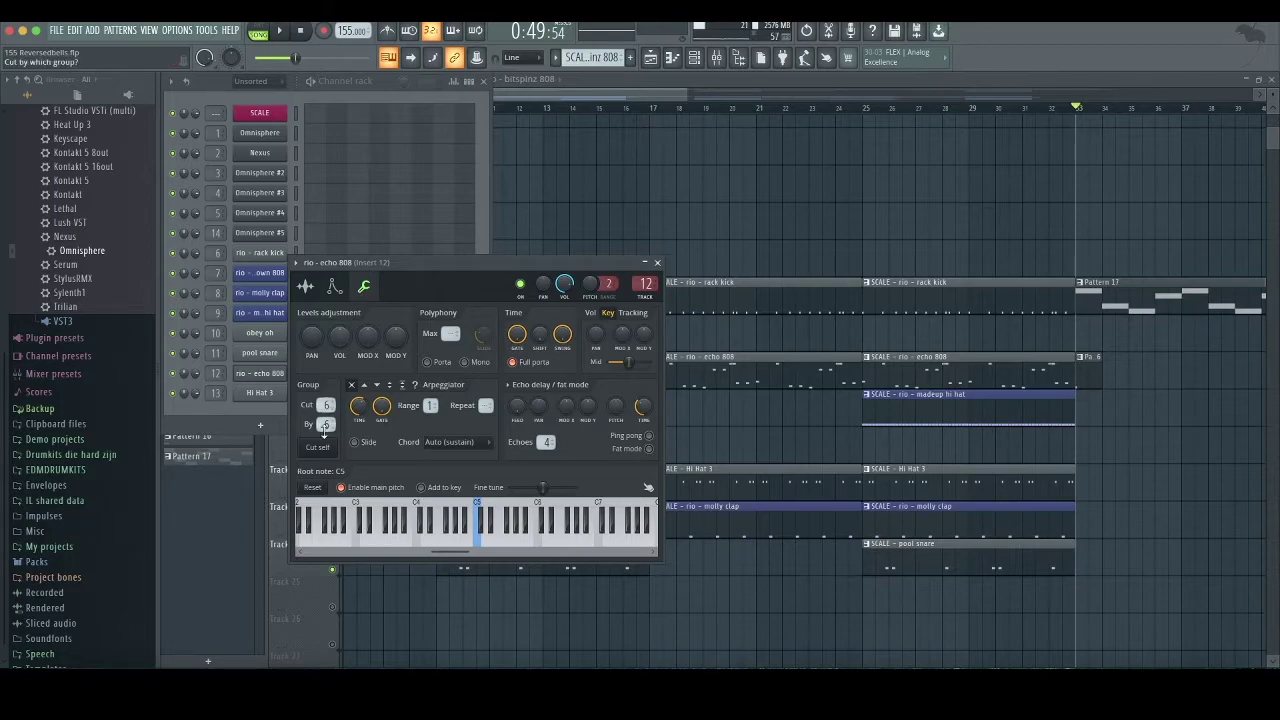
left_click(658, 264)
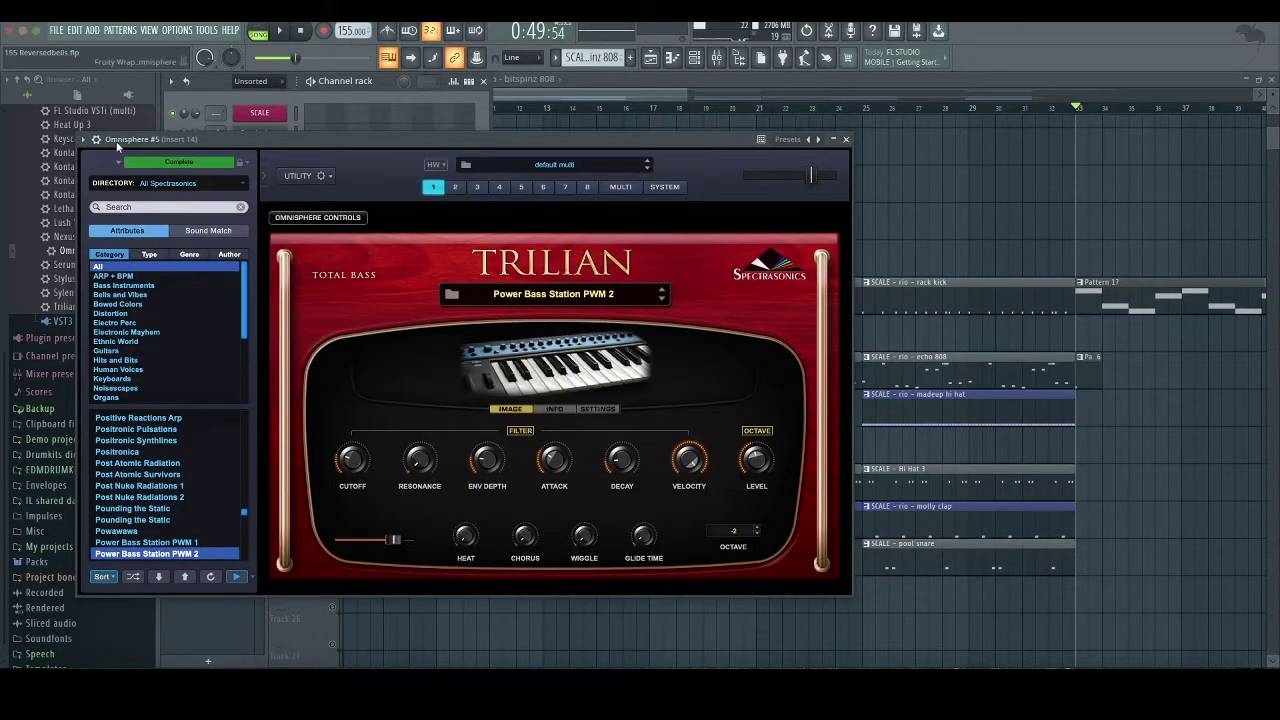
Examine the plugin wrapper and miscellaneous channel settings of Omnisphere #5
left_click(97, 141)
left_click(151, 164)
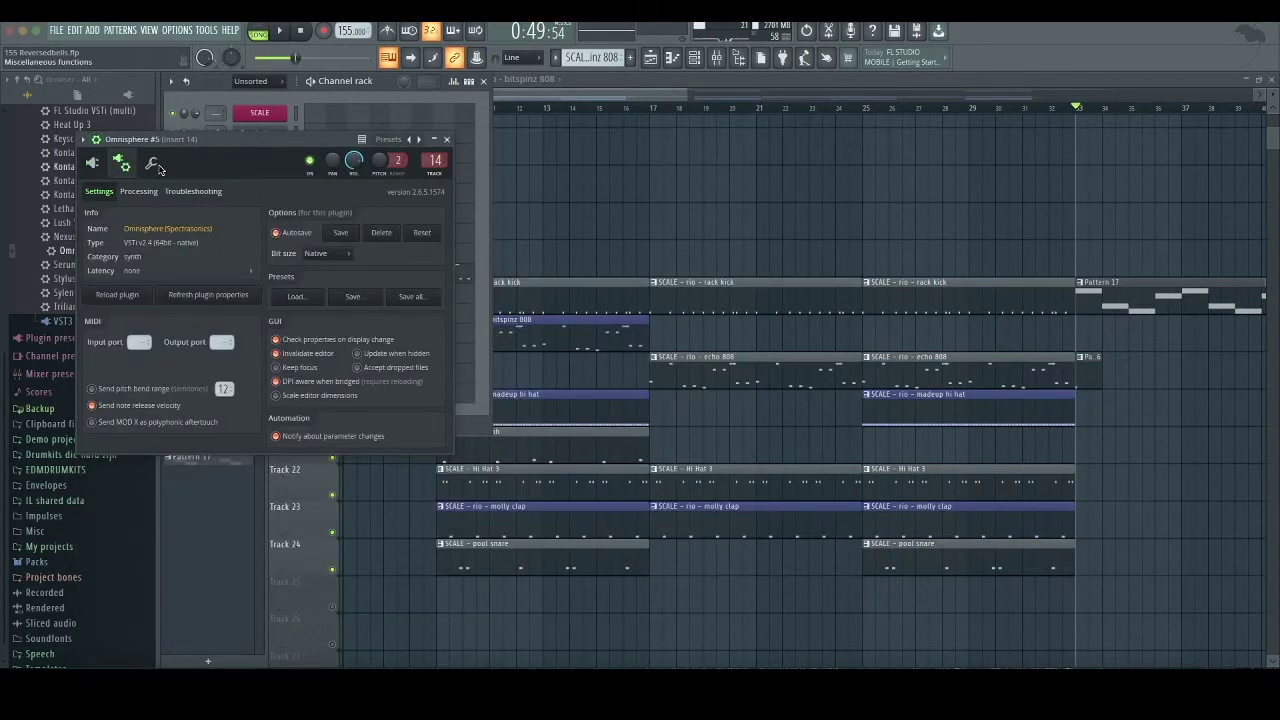
left_click(156, 166)
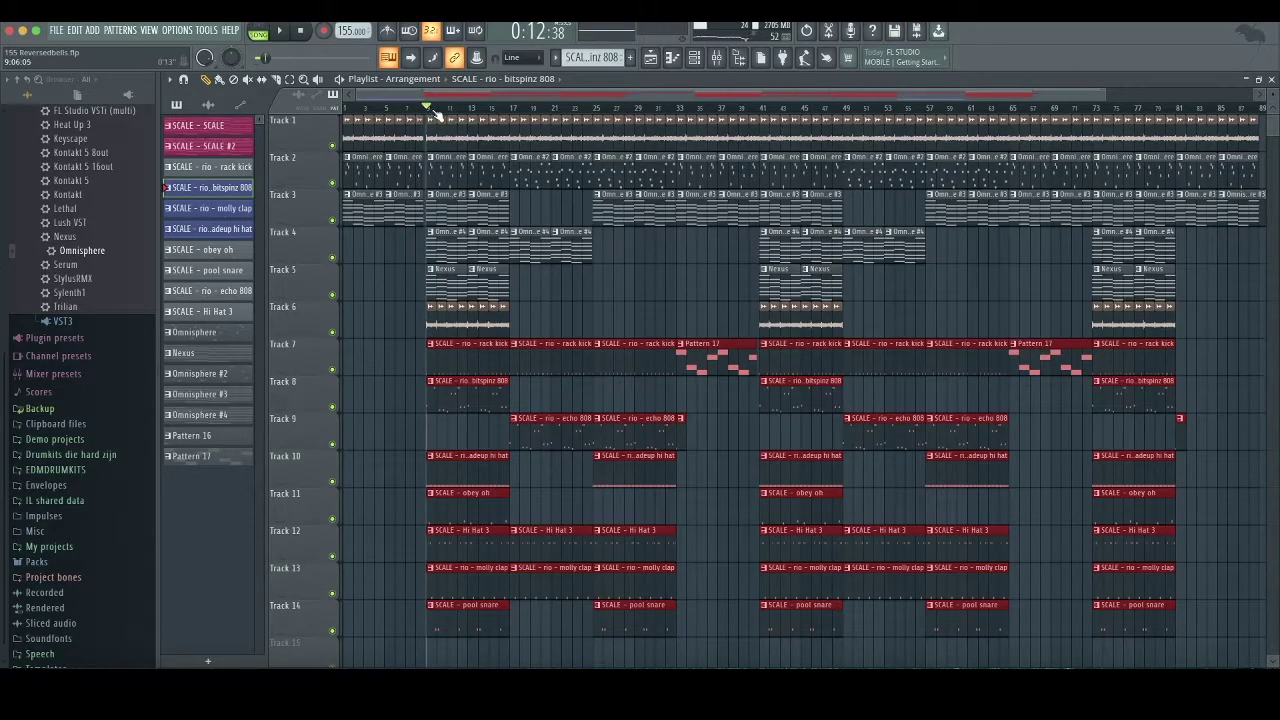
Play the full arrangement from bar 9 of the playlist
key("space")
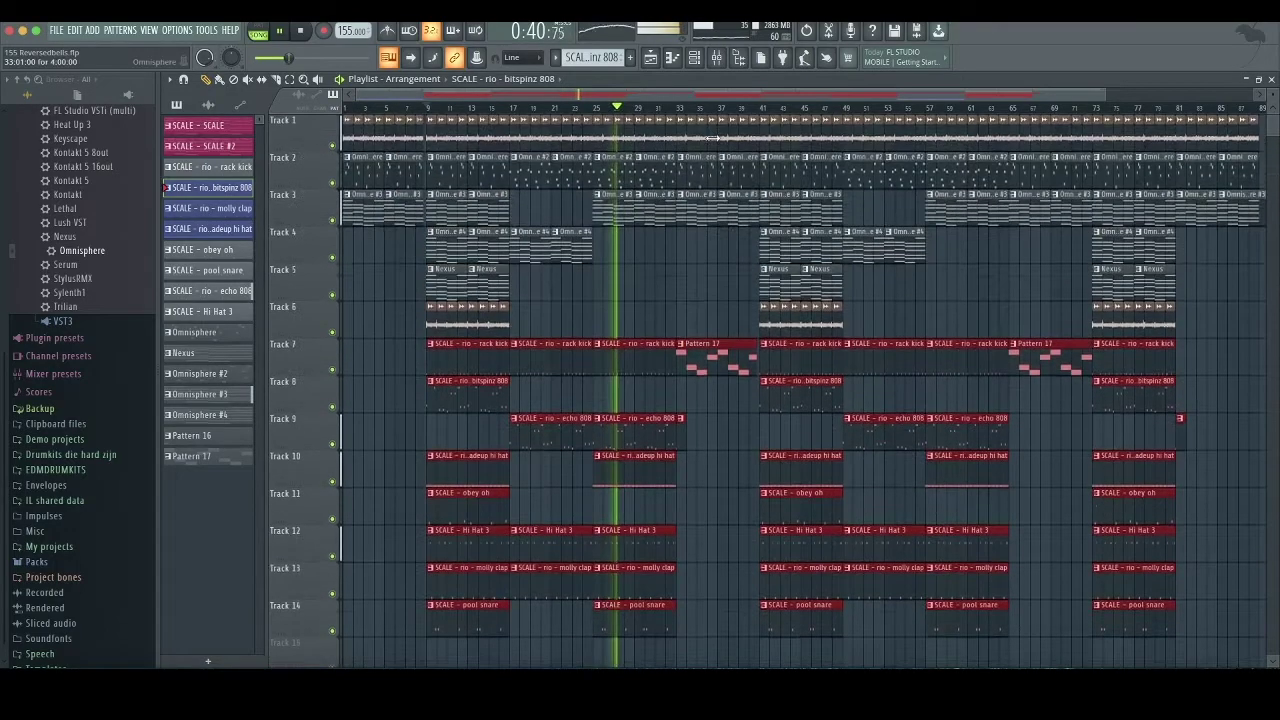
key("space")
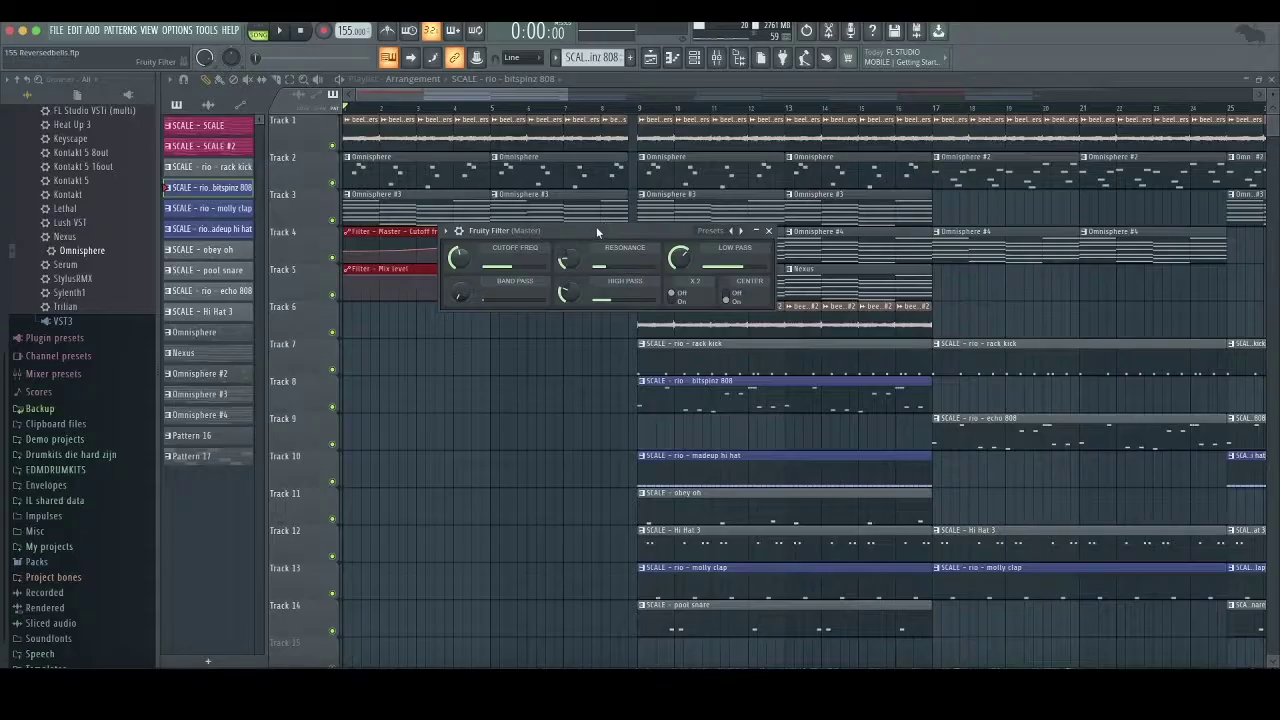
Move the Master's Fruity Filter window off the automation clips, and play the filter automation sections at bars 1 and 65
left_click_drag(596, 226, 824, 225)
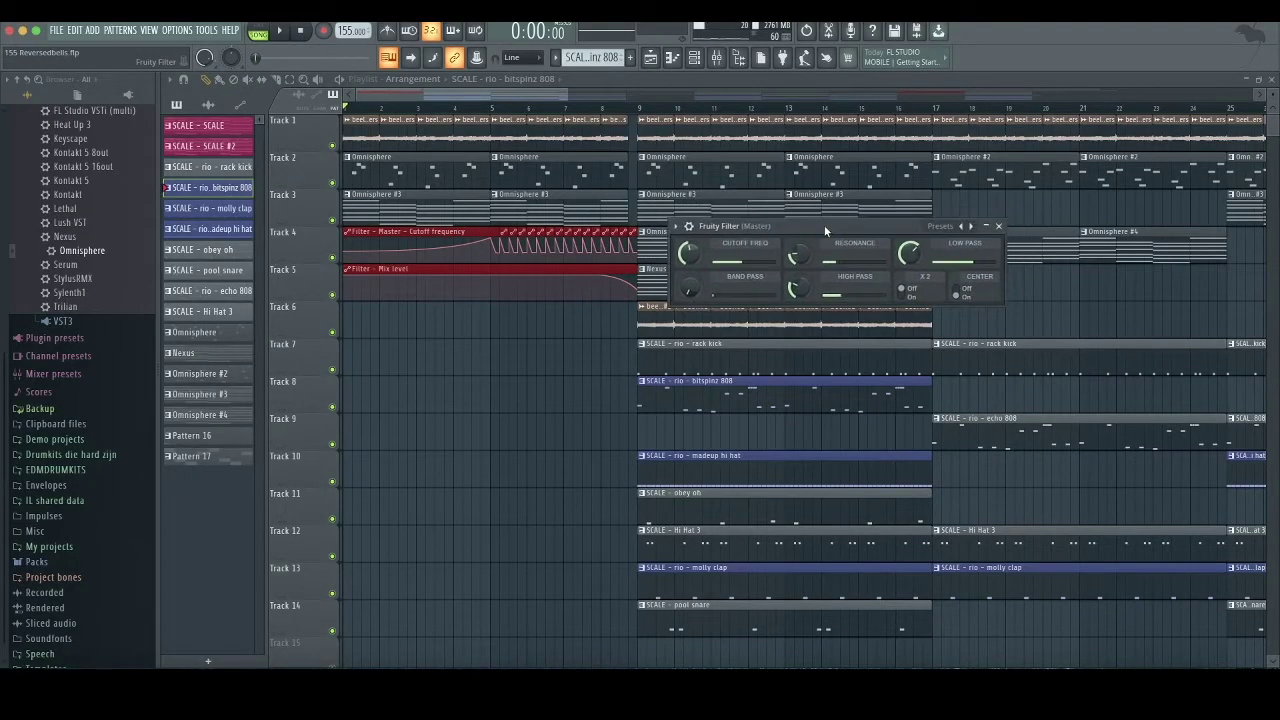
key("space")
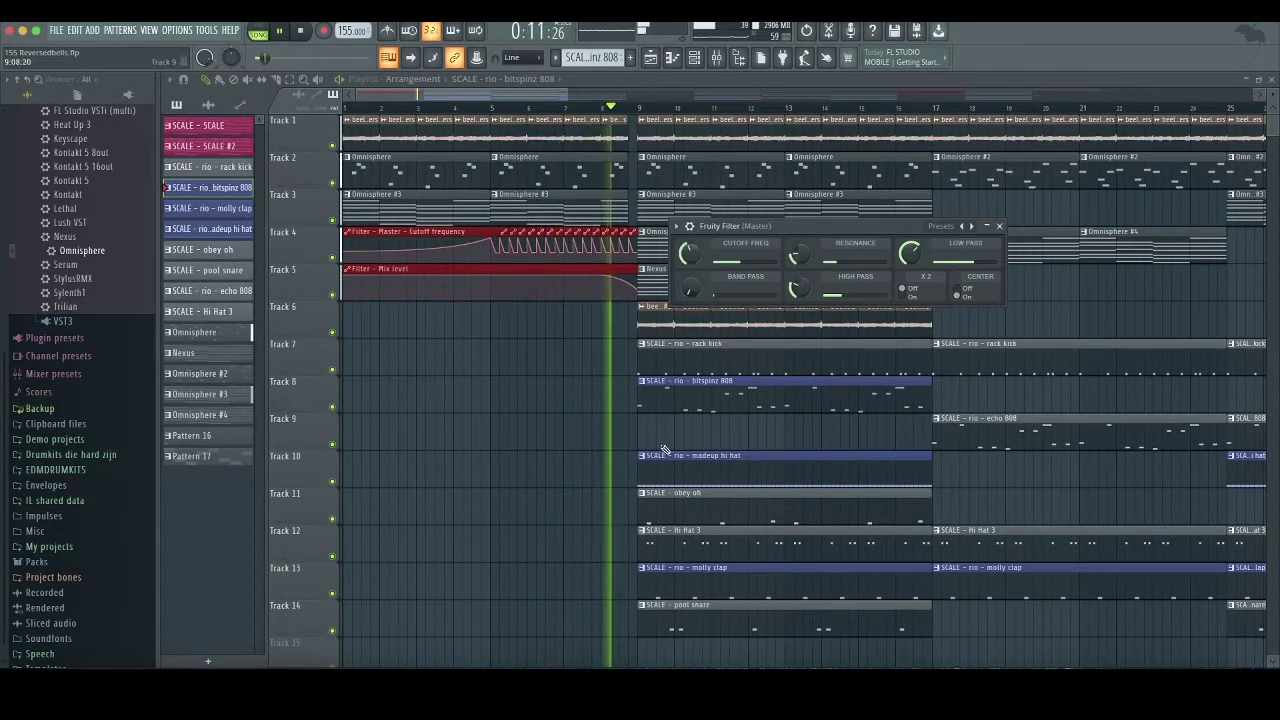
key("space")
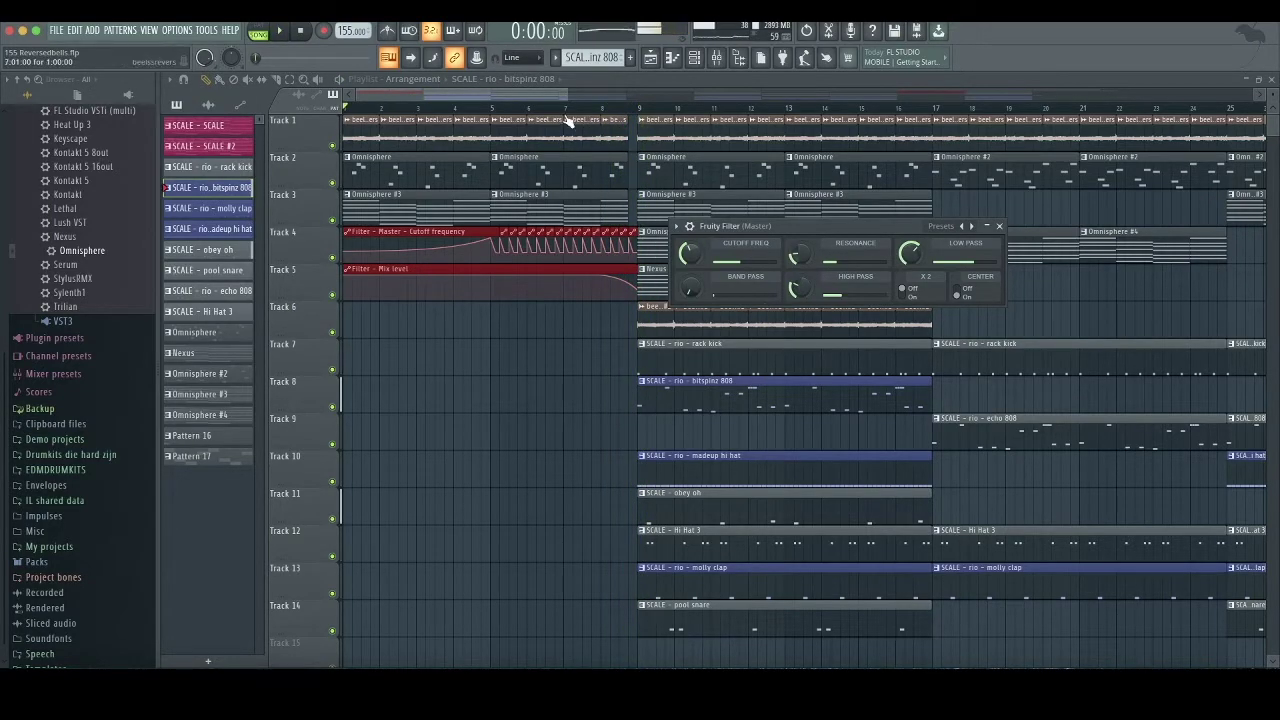
left_click_drag(542, 97, 1025, 98)
key("space")
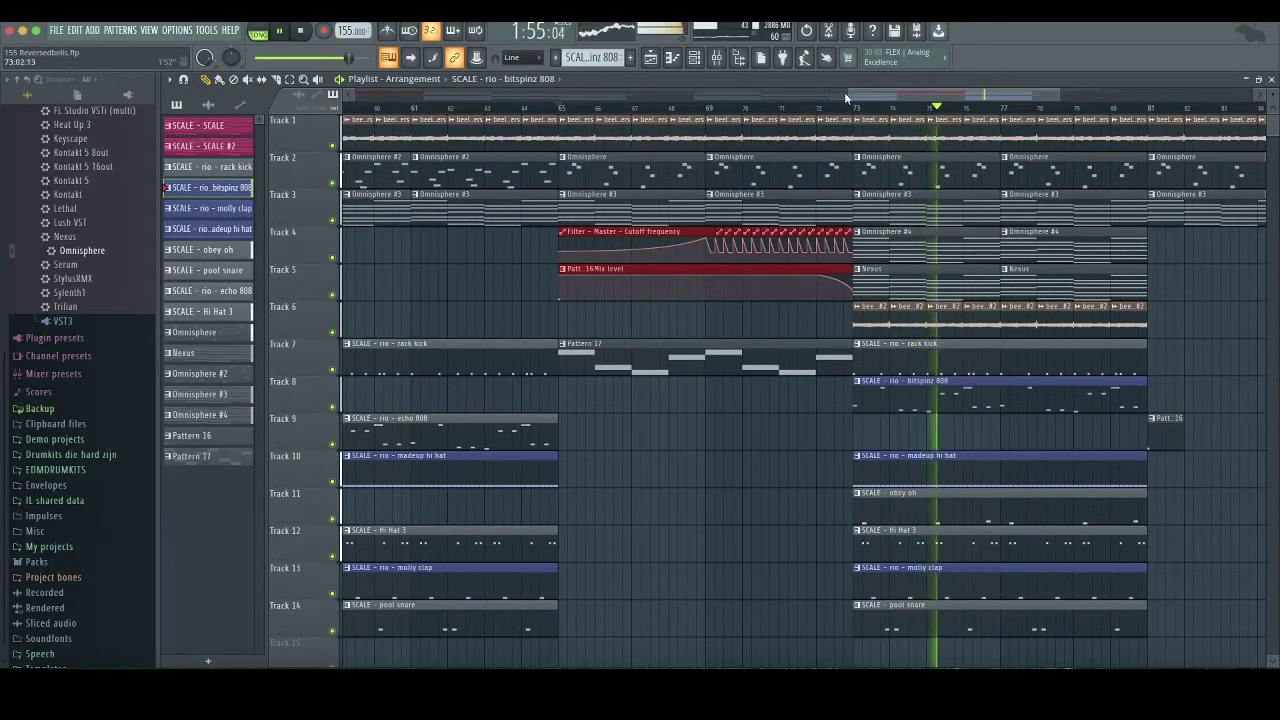
Play the arrangement from the beginning and view its full length in the playlist
left_click_drag(846, 97, 530, 97)
key("space")
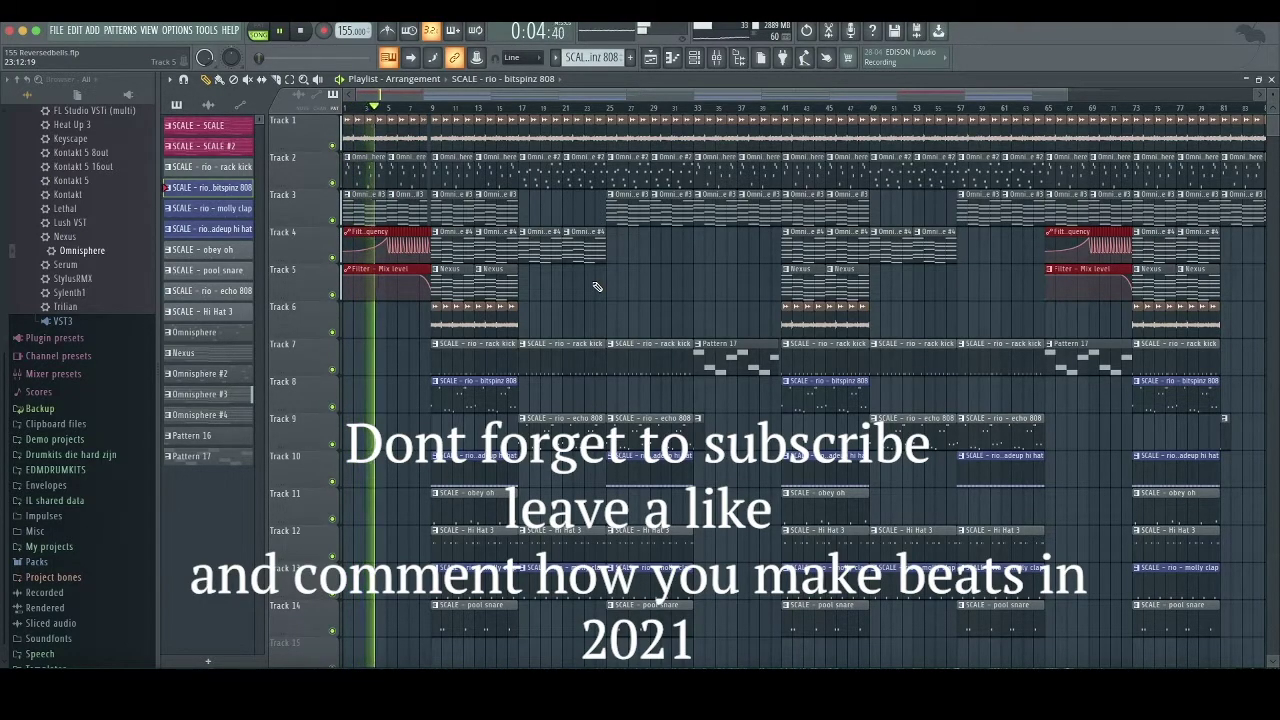
scroll(597, 287, "down", 4)
scroll(710, 252, "up", 4)
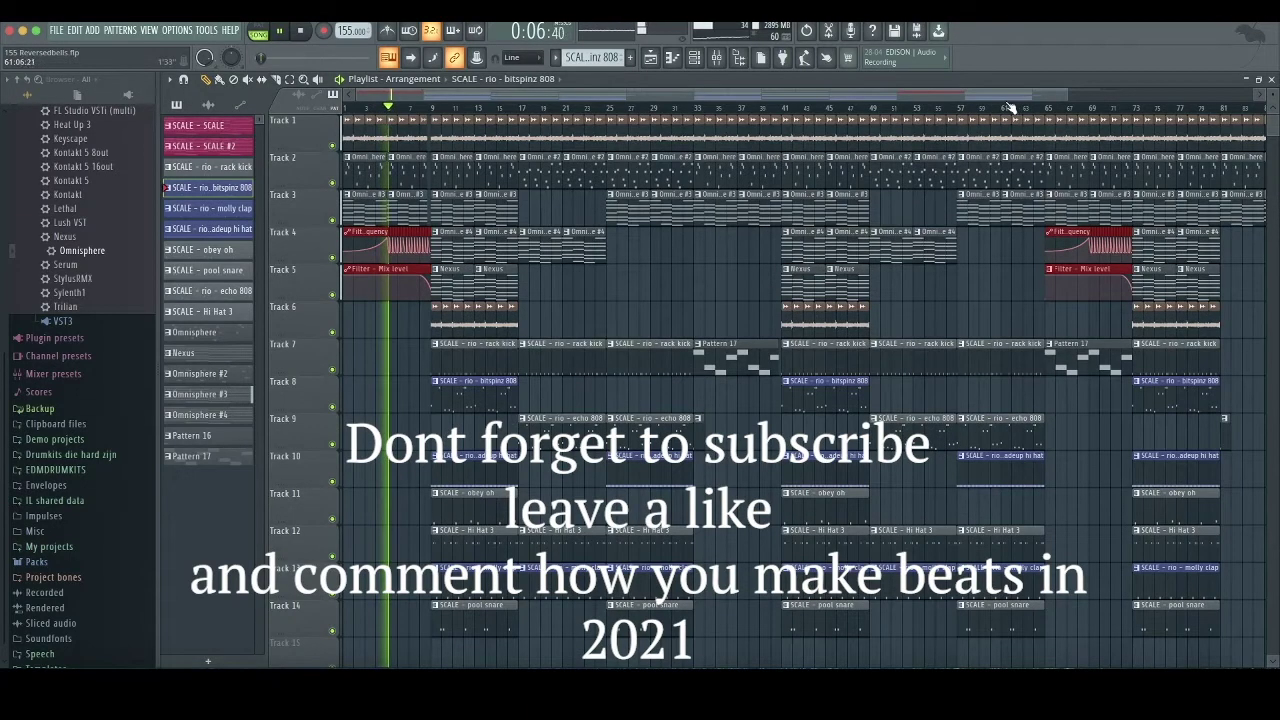
scroll(1087, 310, "down", 3)
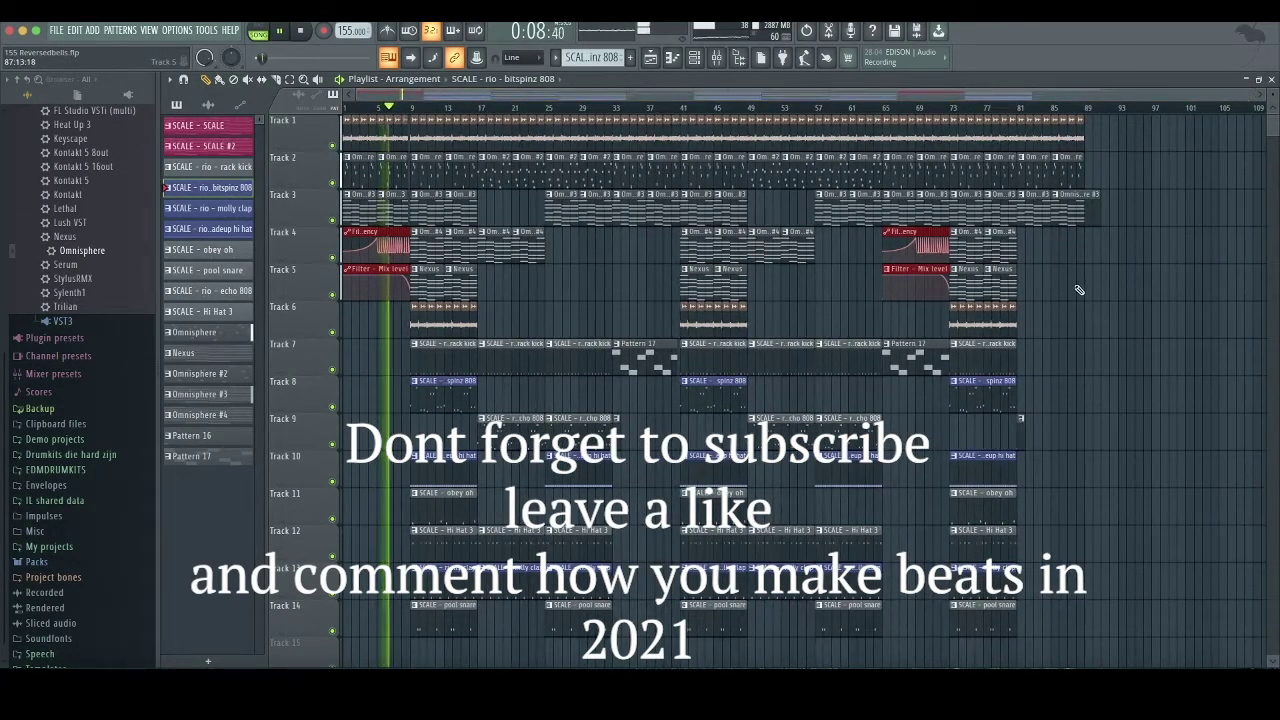